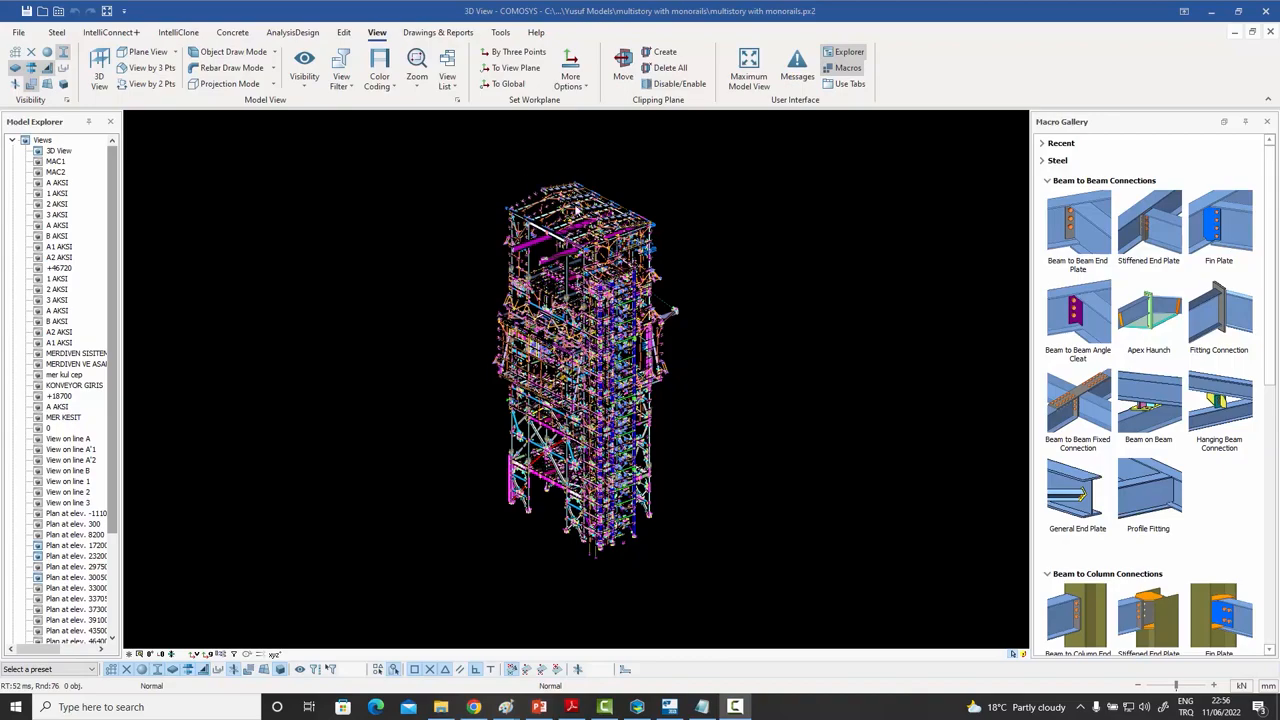
- Zoom in on the steel tower and open the Visibility and Selectability Settings dialog
scroll(645, 232, "up", 6)
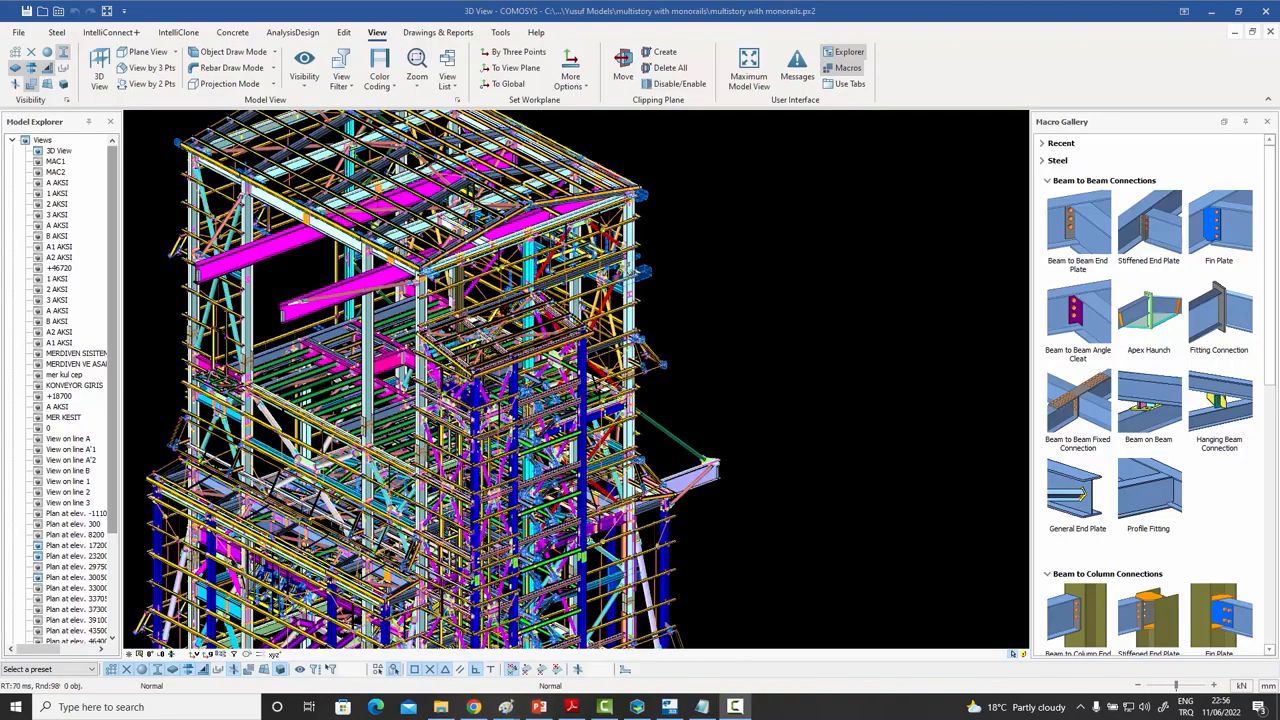
scroll(644, 287, "up", 3)
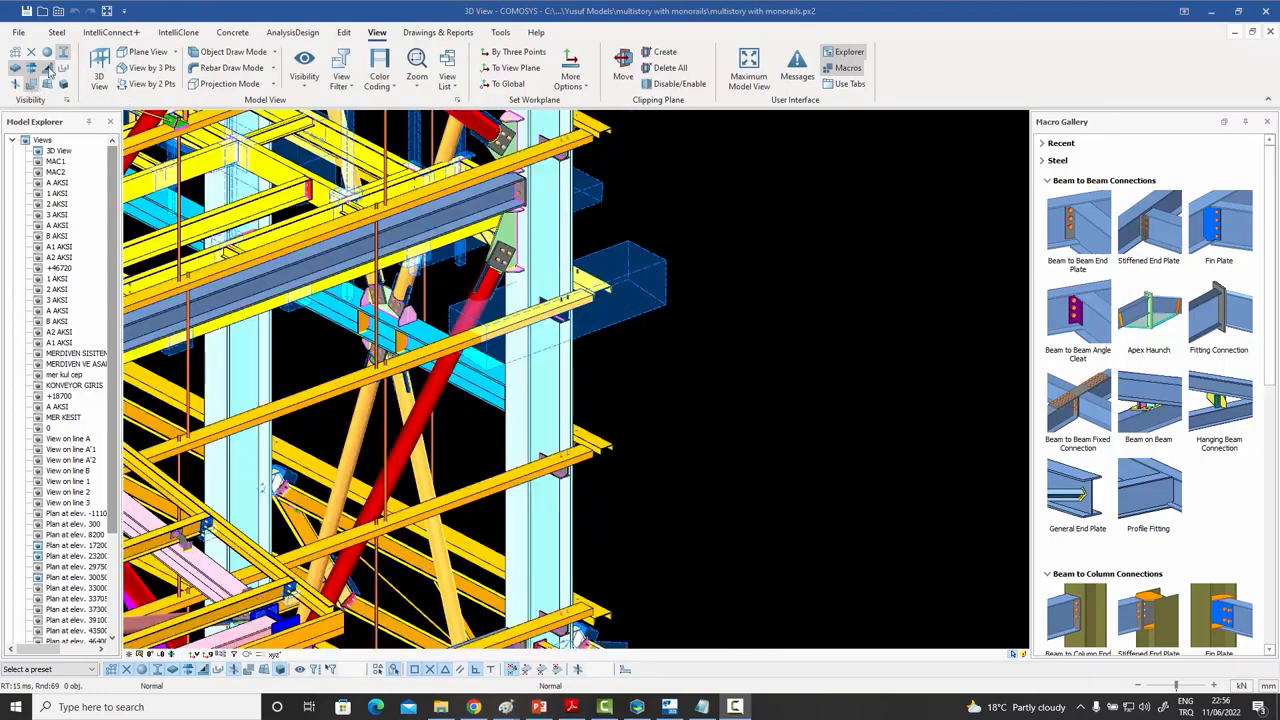
left_click(67, 100)
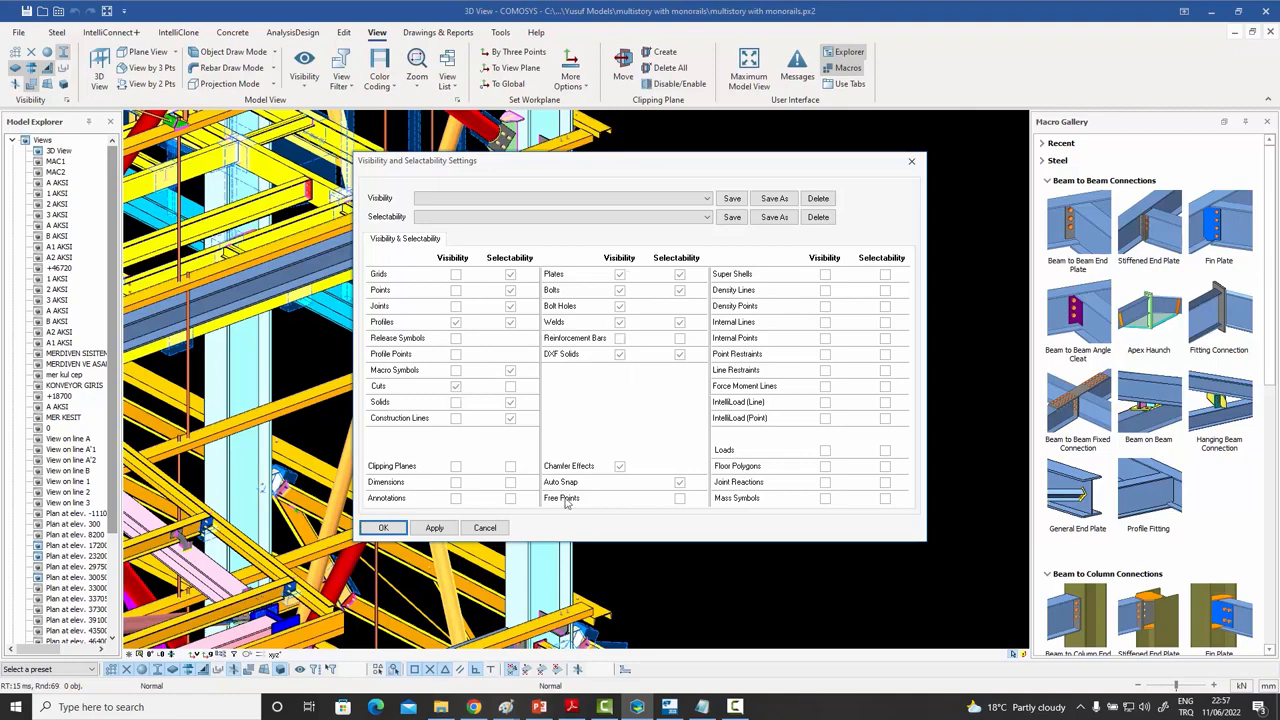
- Cancel the visibility settings, reframe the full tower, and window-select all its members
left_click(485, 528)
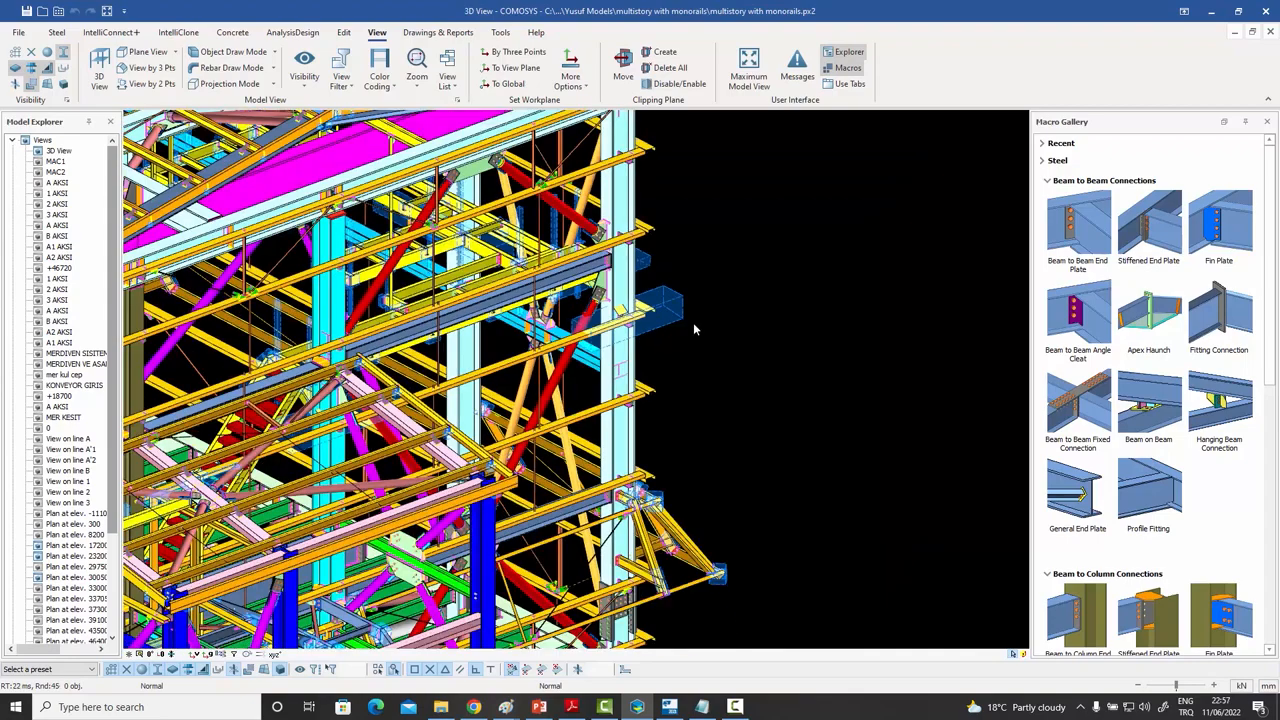
scroll(693, 328, "down", 8)
middle_click_drag(693, 328, 683, 243)
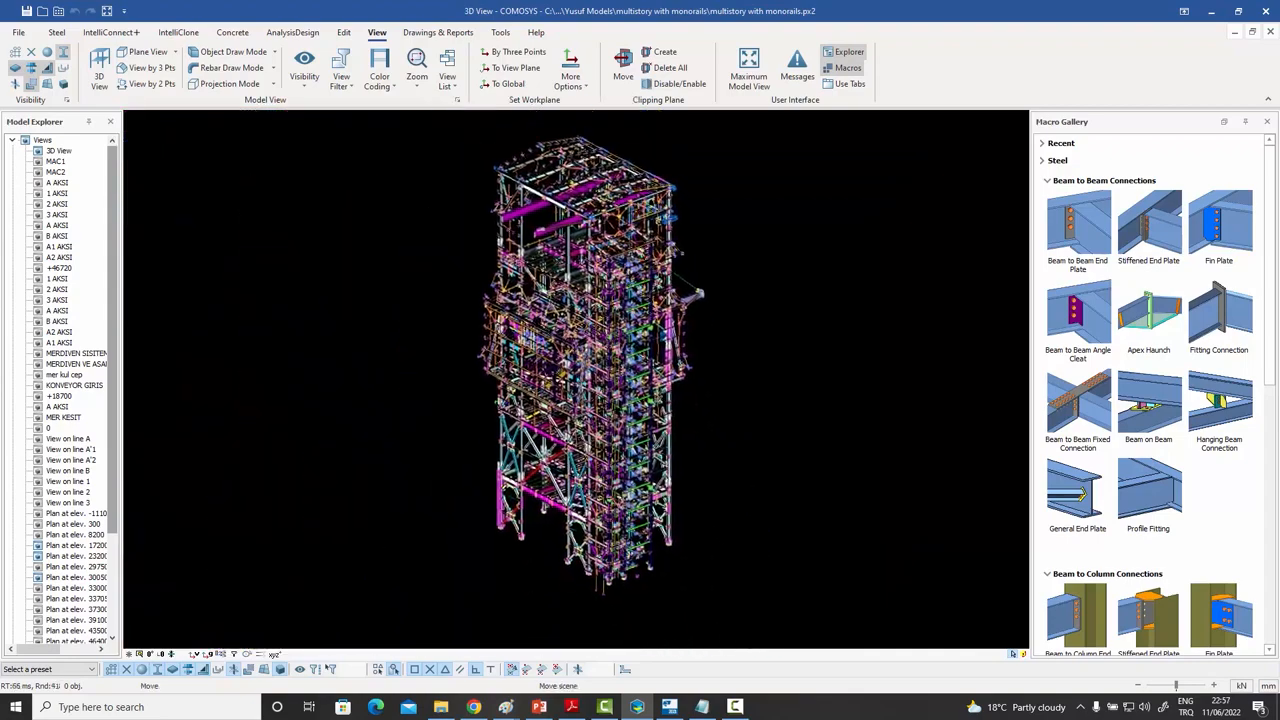
scroll(683, 164, "down", 3)
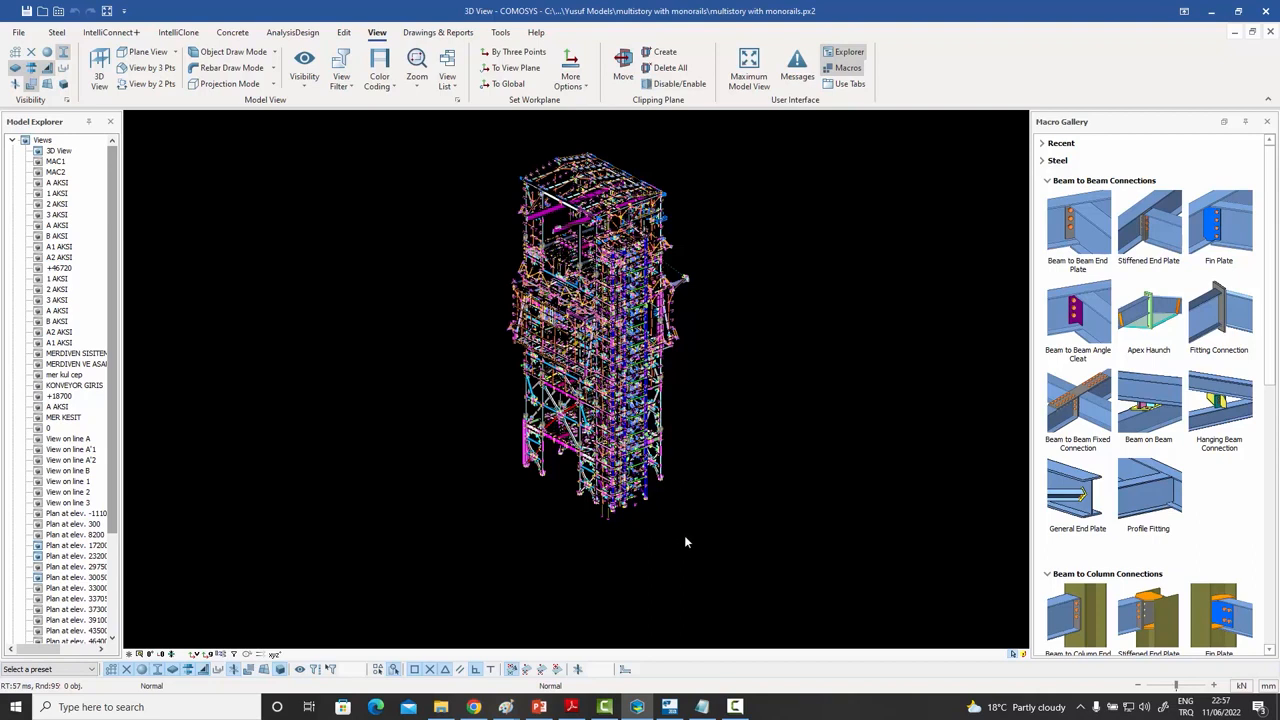
left_click_drag(708, 536, 484, 142)
- Go to the File backstage's Import/Export page to list the export formats
scroll(530, 153, "up", 3)
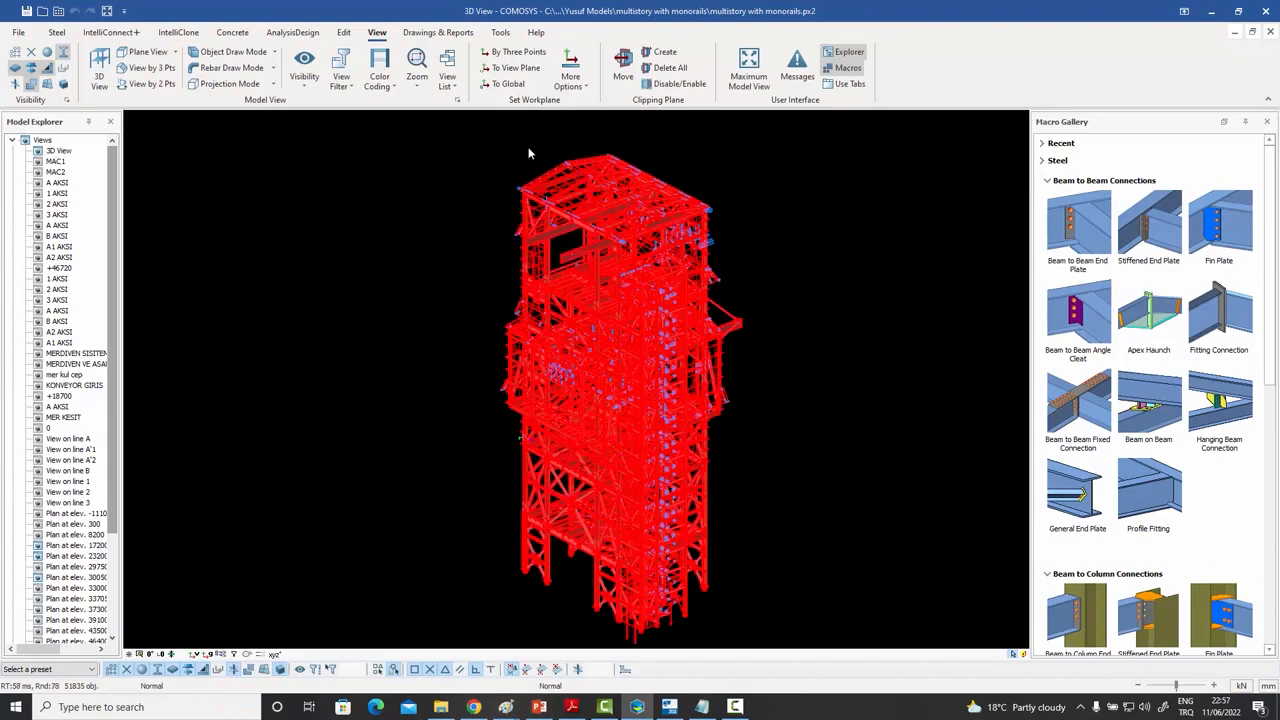
scroll(530, 153, "down", 2)
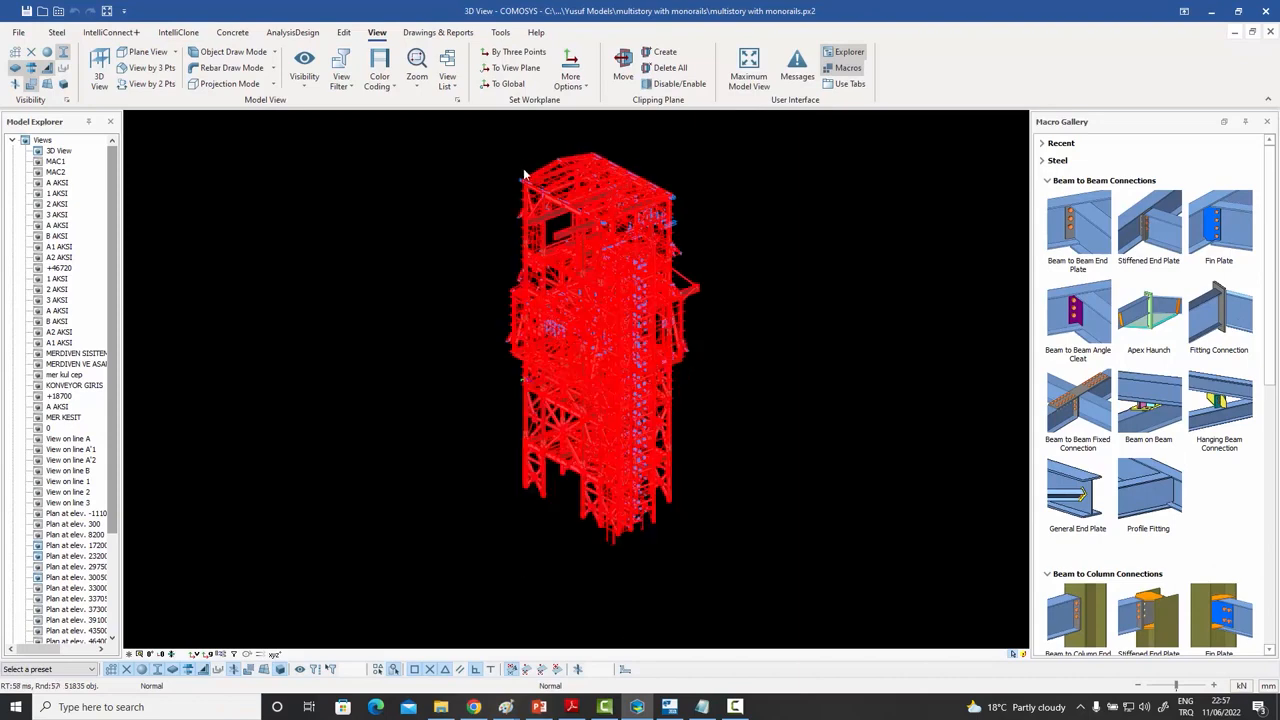
left_click(18, 32)
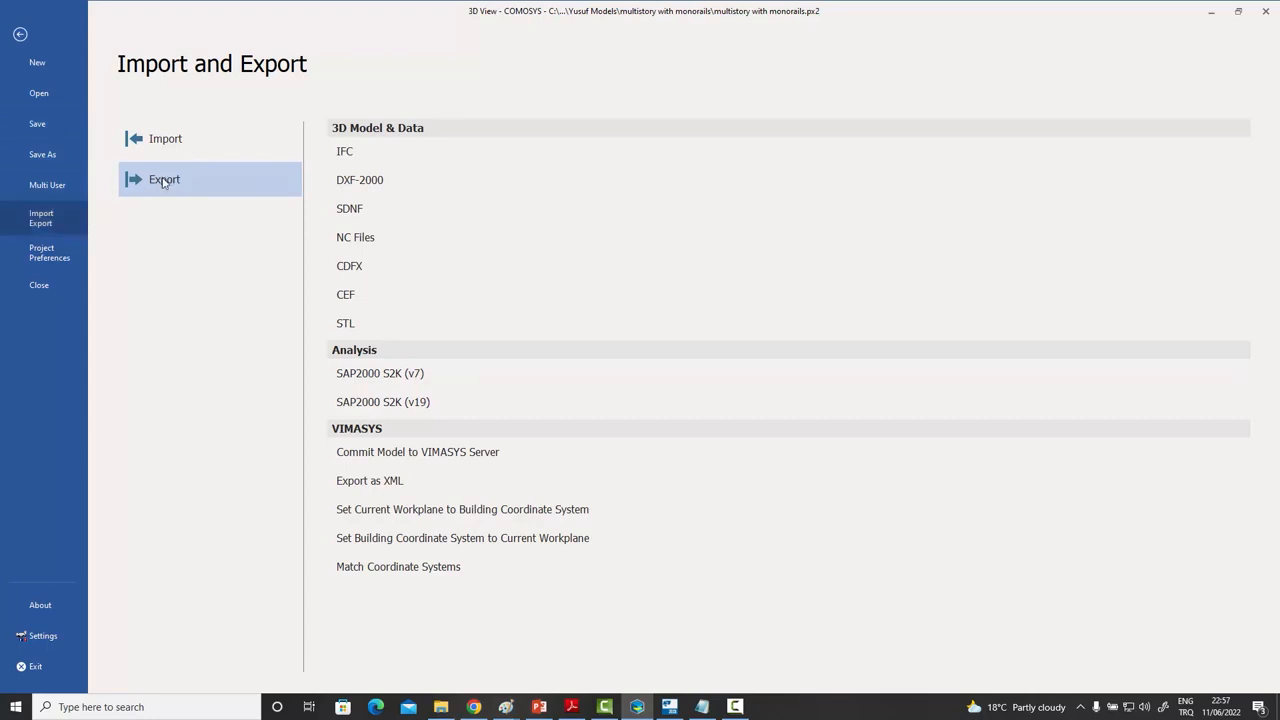
- Export the selection as CDFX with Tekla quick settings, overwriting Exports\multistory with monorails.cdfx
left_click(360, 268)
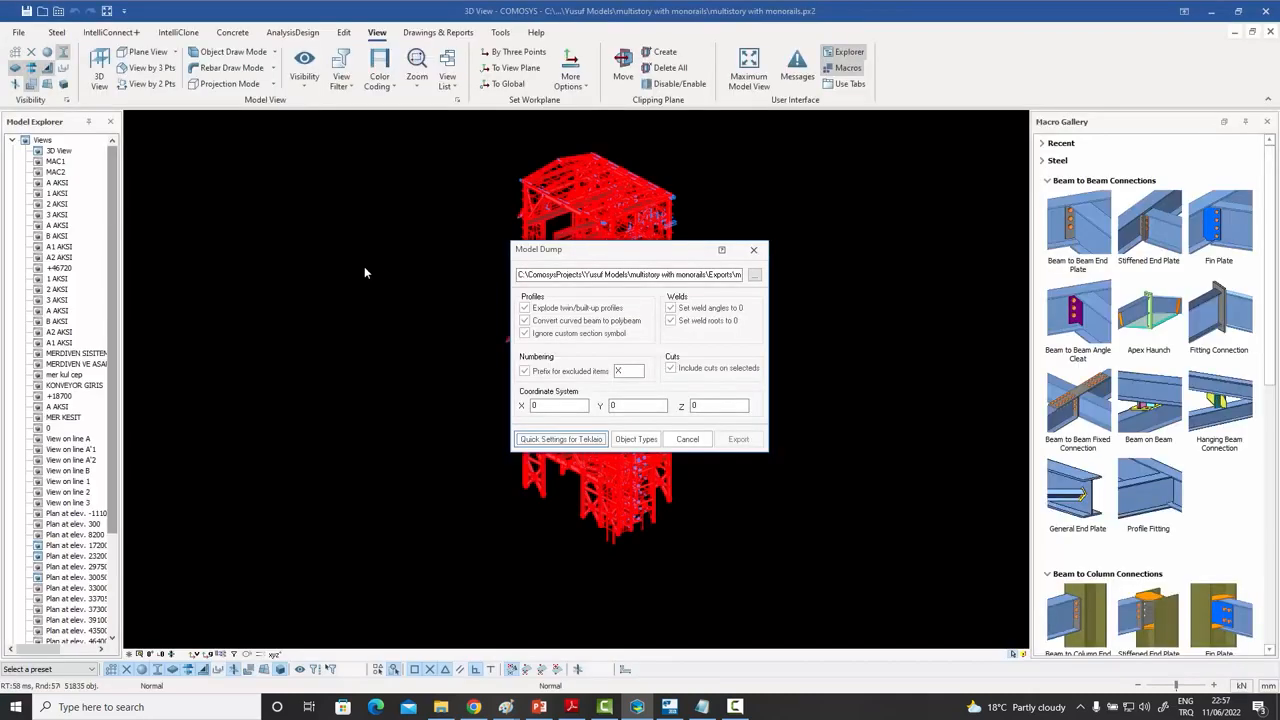
left_click(577, 442)
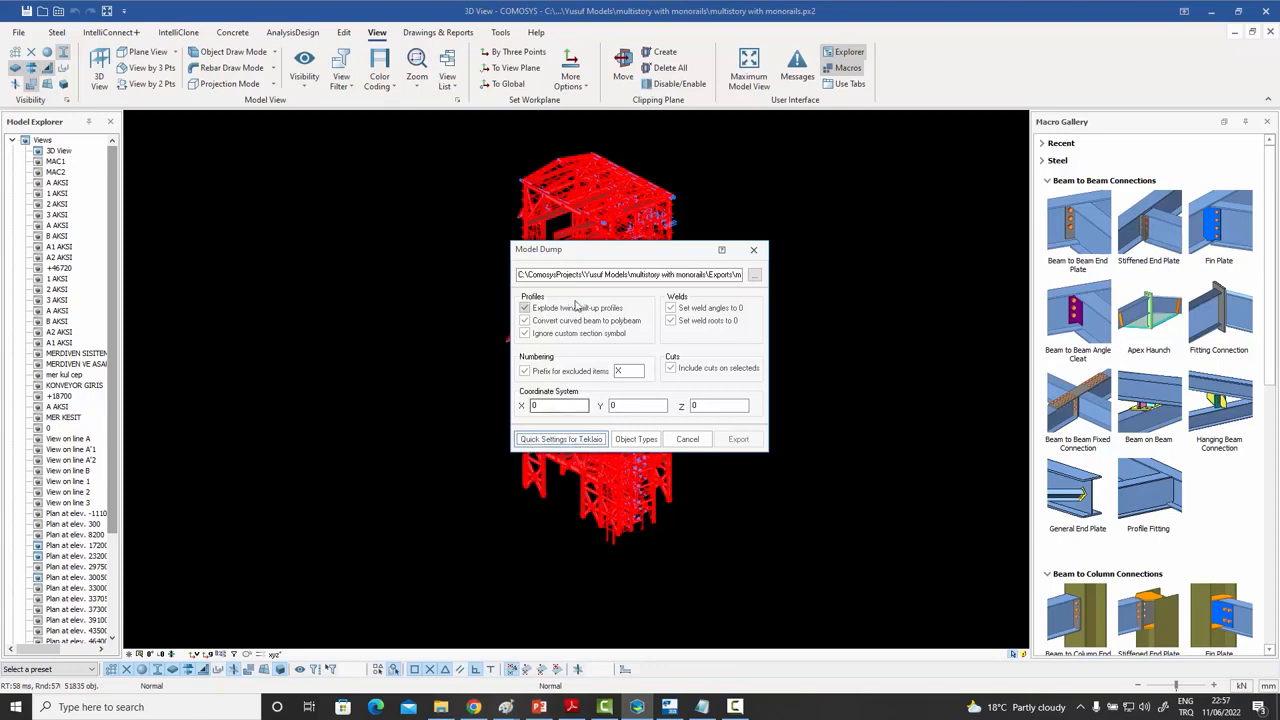
left_click(755, 276)
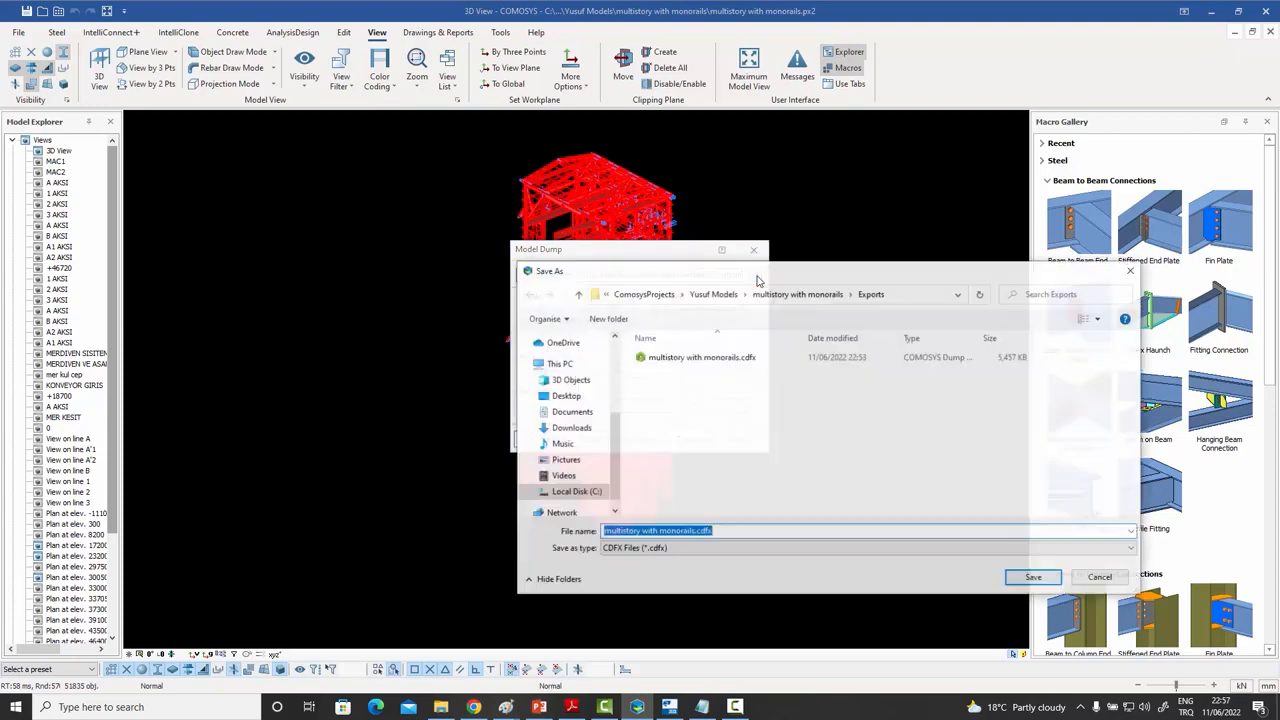
left_click(688, 360)
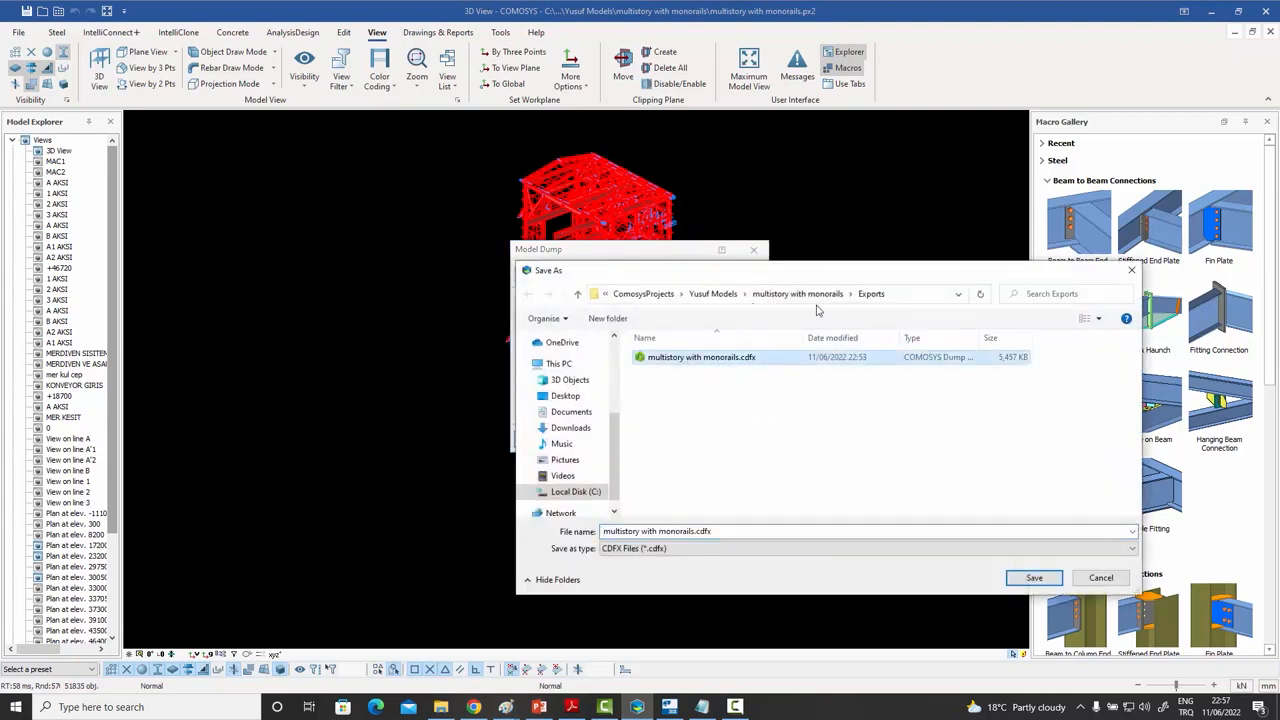
left_click(1016, 586)
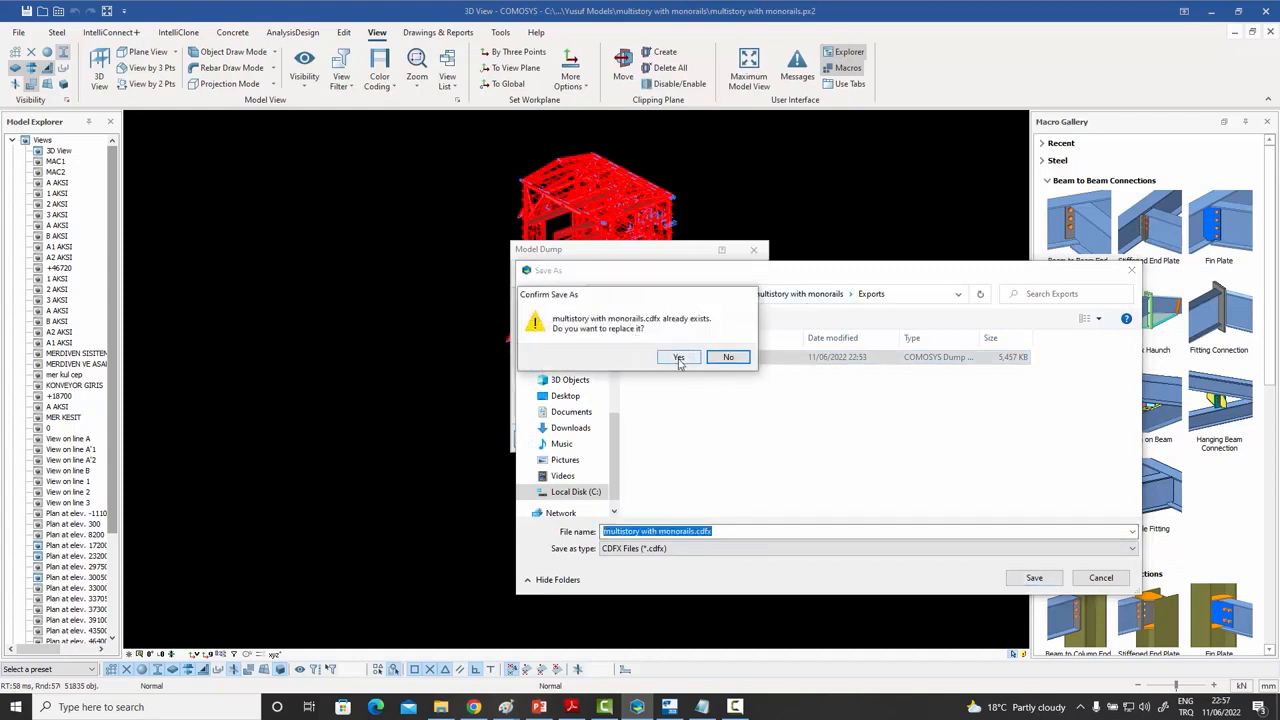
left_click(679, 358)
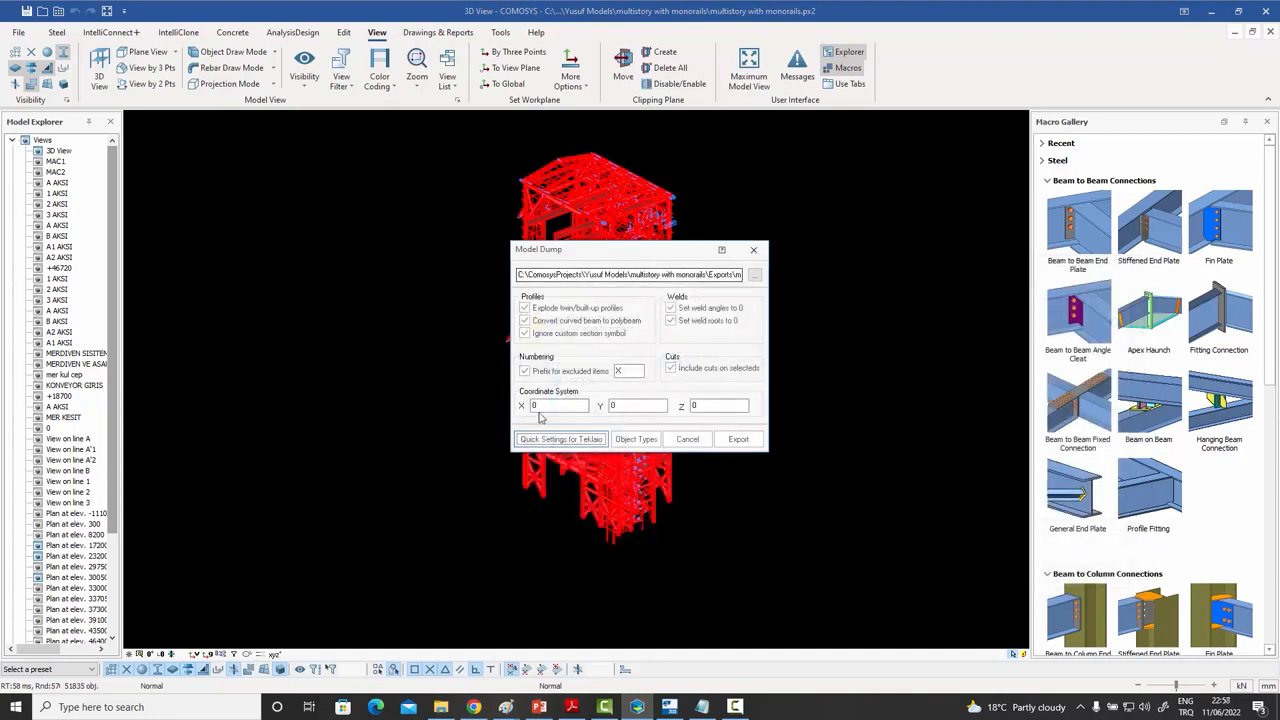
left_click(563, 440)
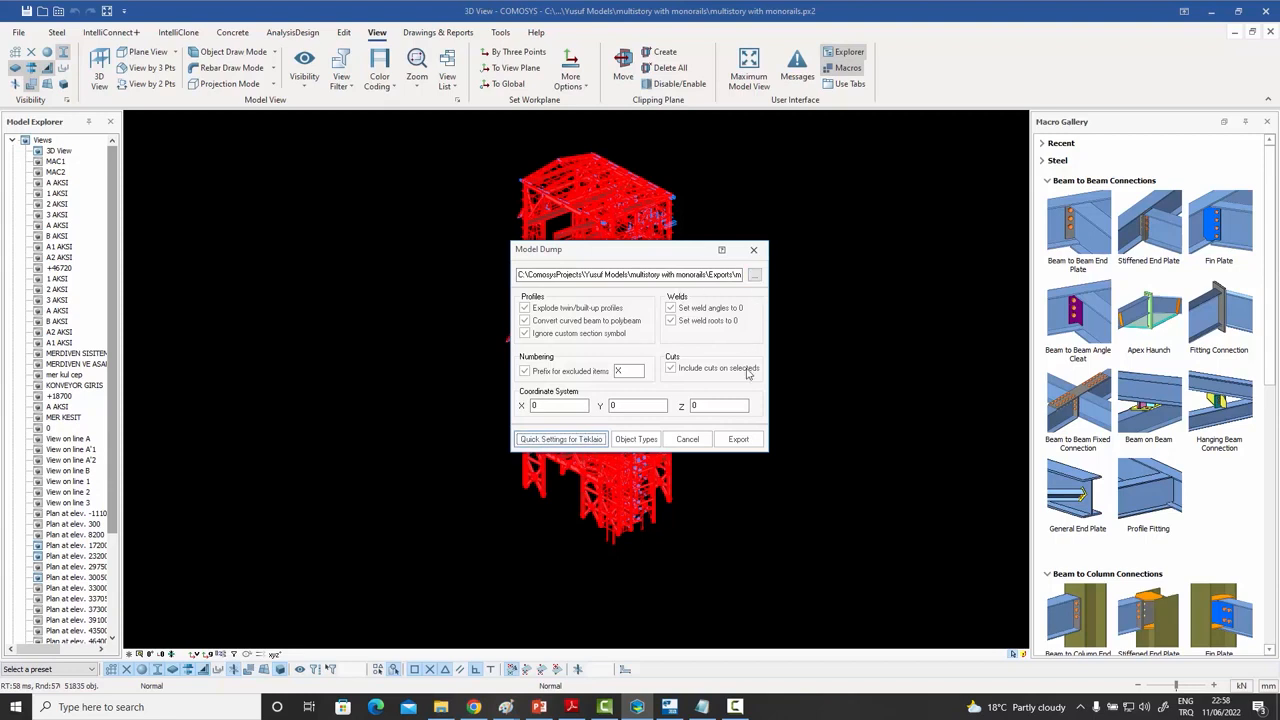
left_click(736, 440)
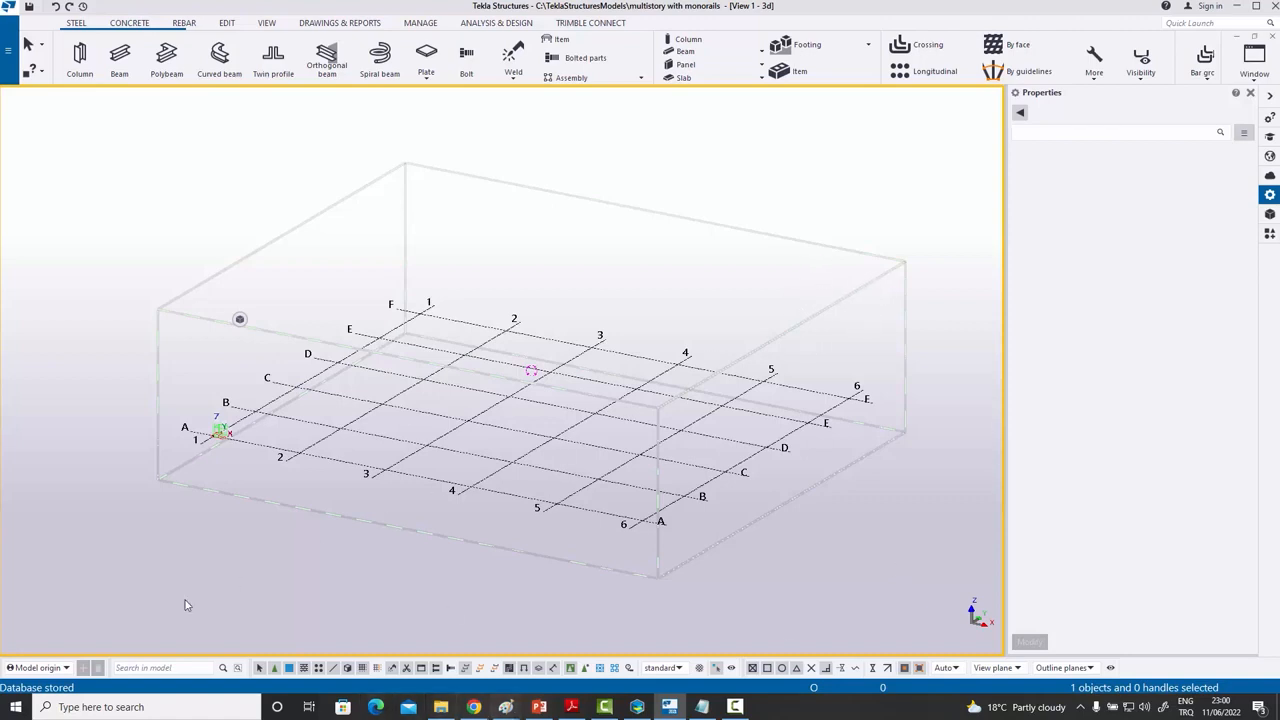
- Launch TeklaIO from the Start menu search and position it over Tekla Structures
left_click(14, 708)
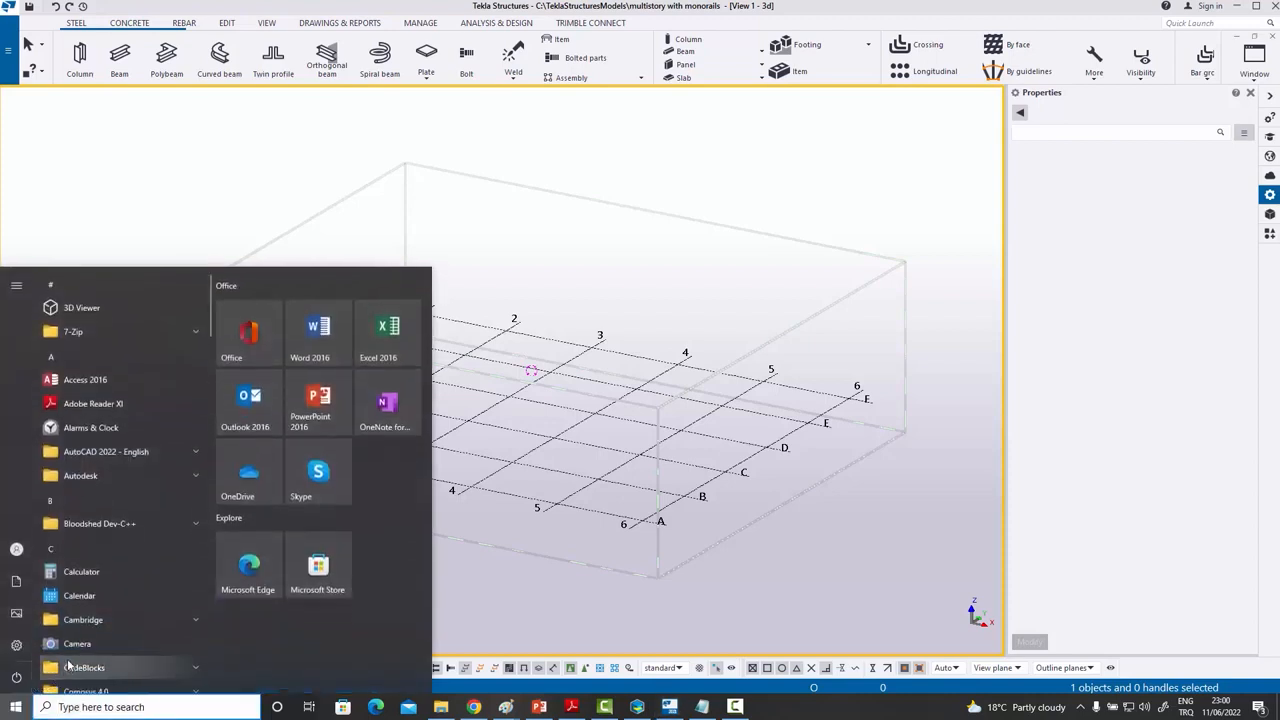
type("tekla")
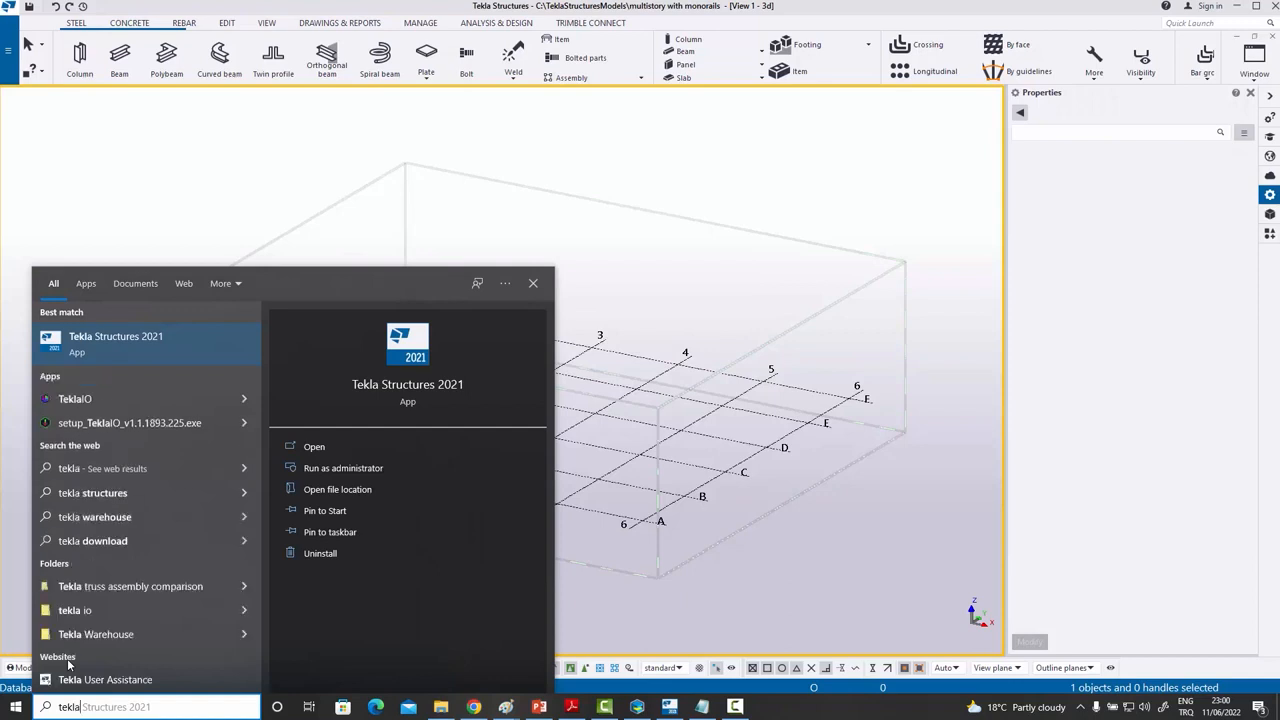
key("BackSpace")
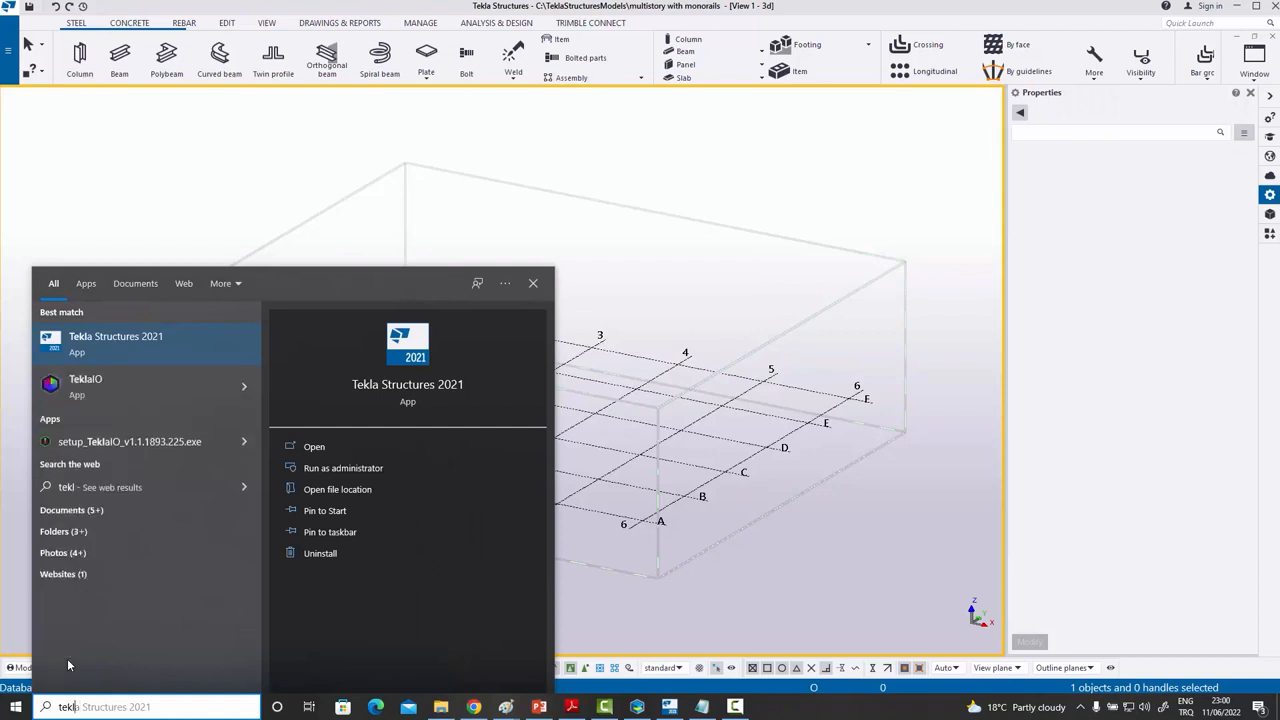
left_click(95, 386)
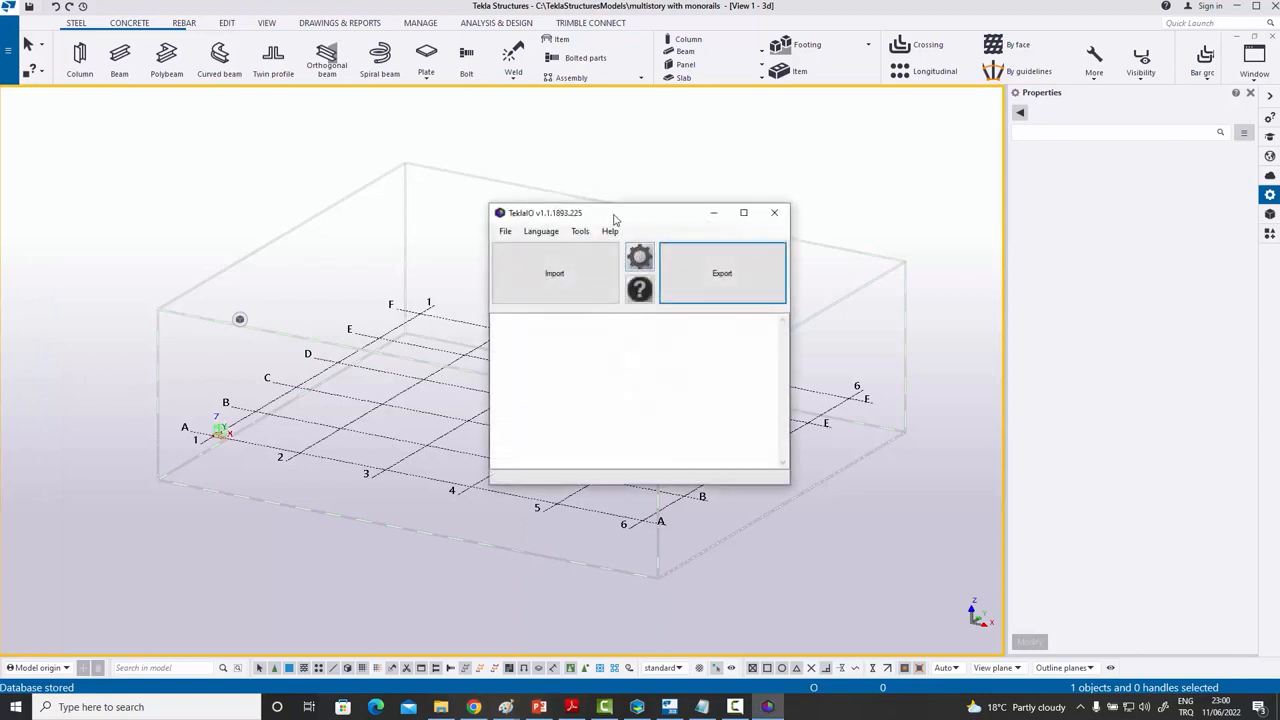
left_click_drag(580, 214, 612, 220)
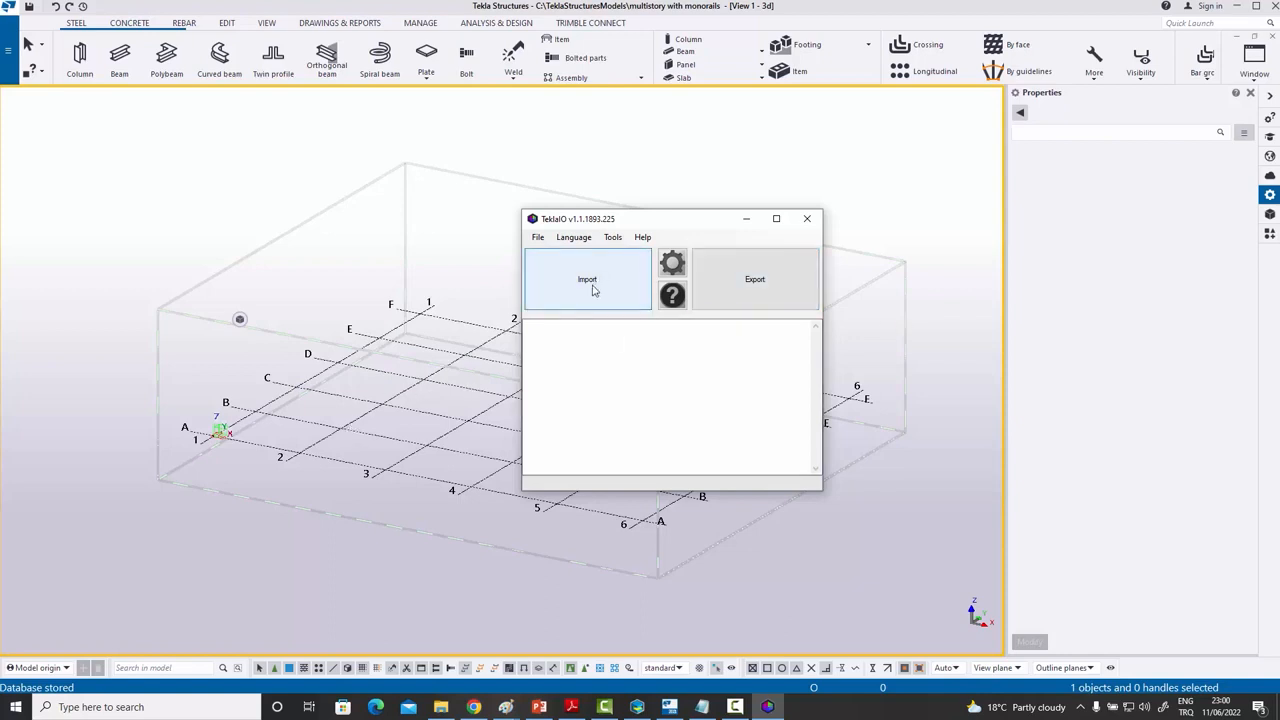
- Start a CDFX import in TeklaIO and browse into C:\ComosysProjects
left_click(592, 289)
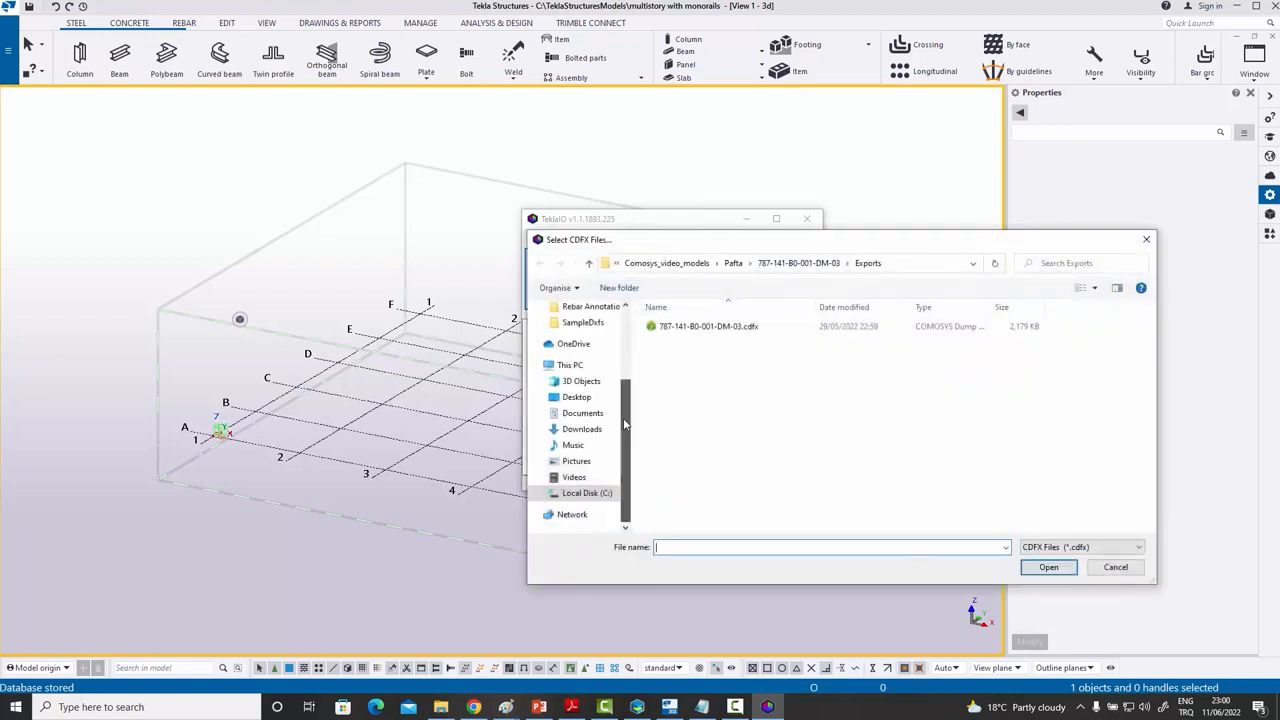
left_click(587, 508)
scroll(758, 418, "down", 2)
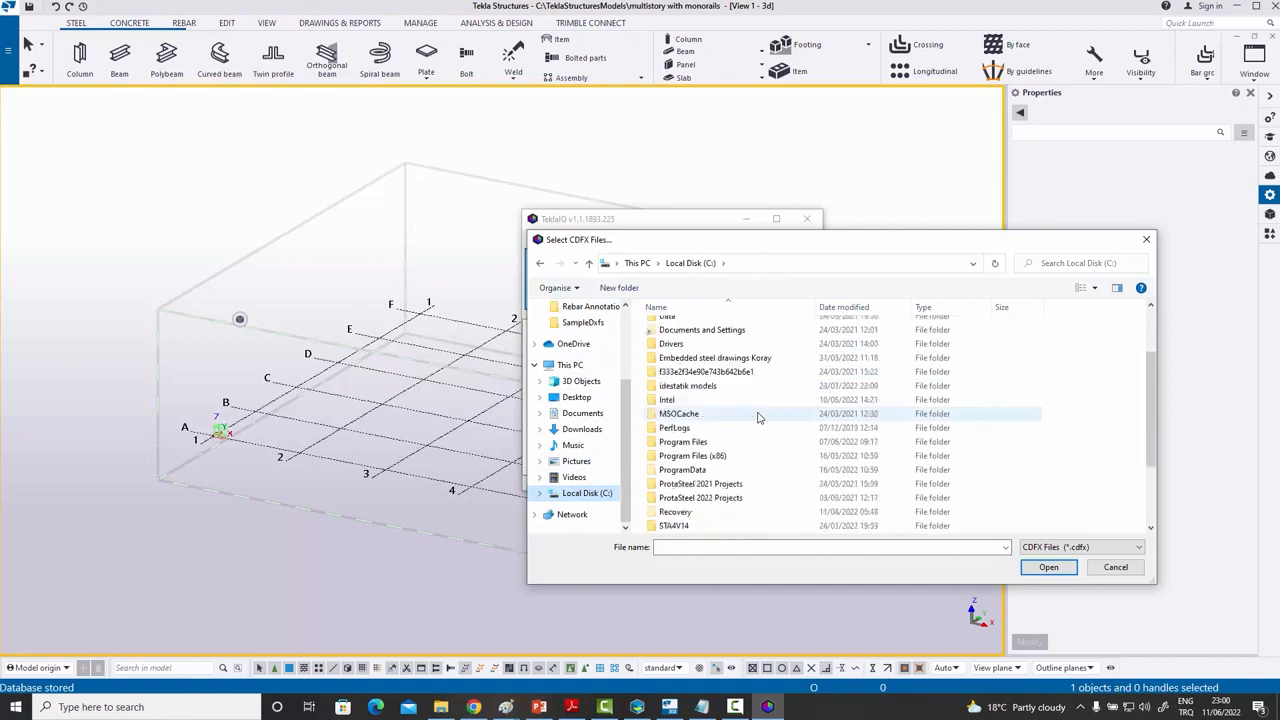
scroll(745, 400, "up", 1)
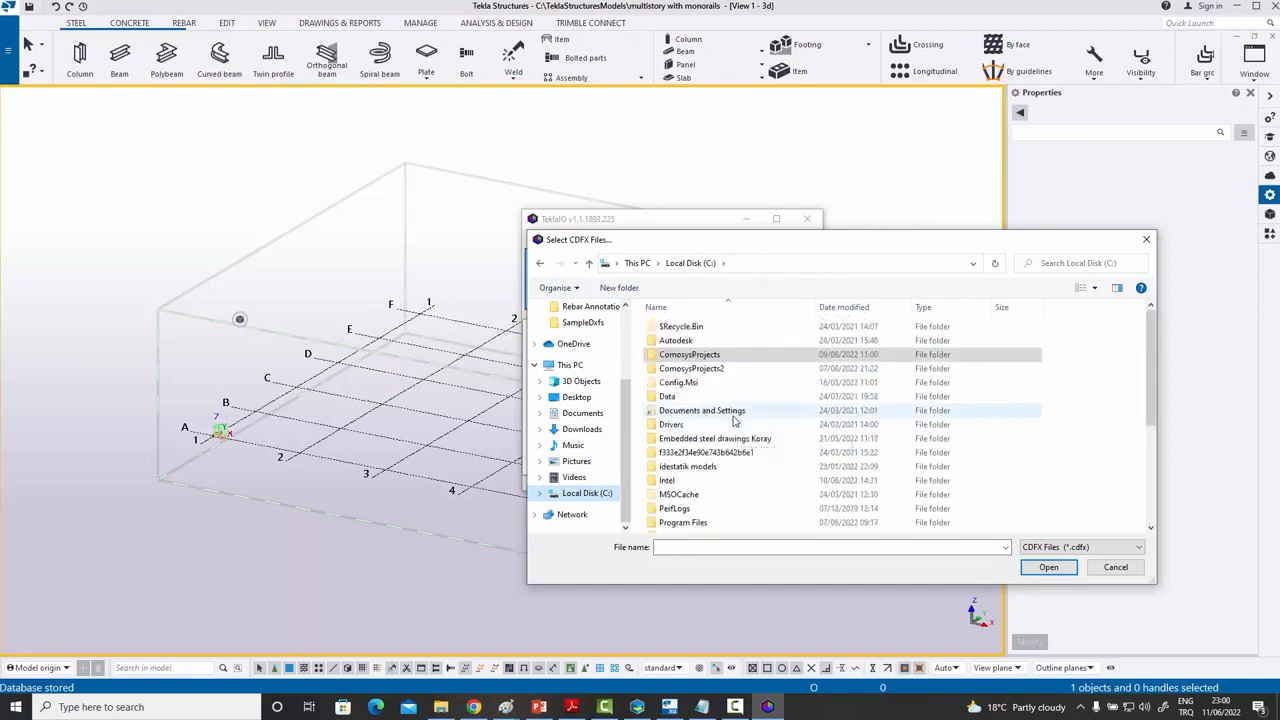
double_click(722, 358)
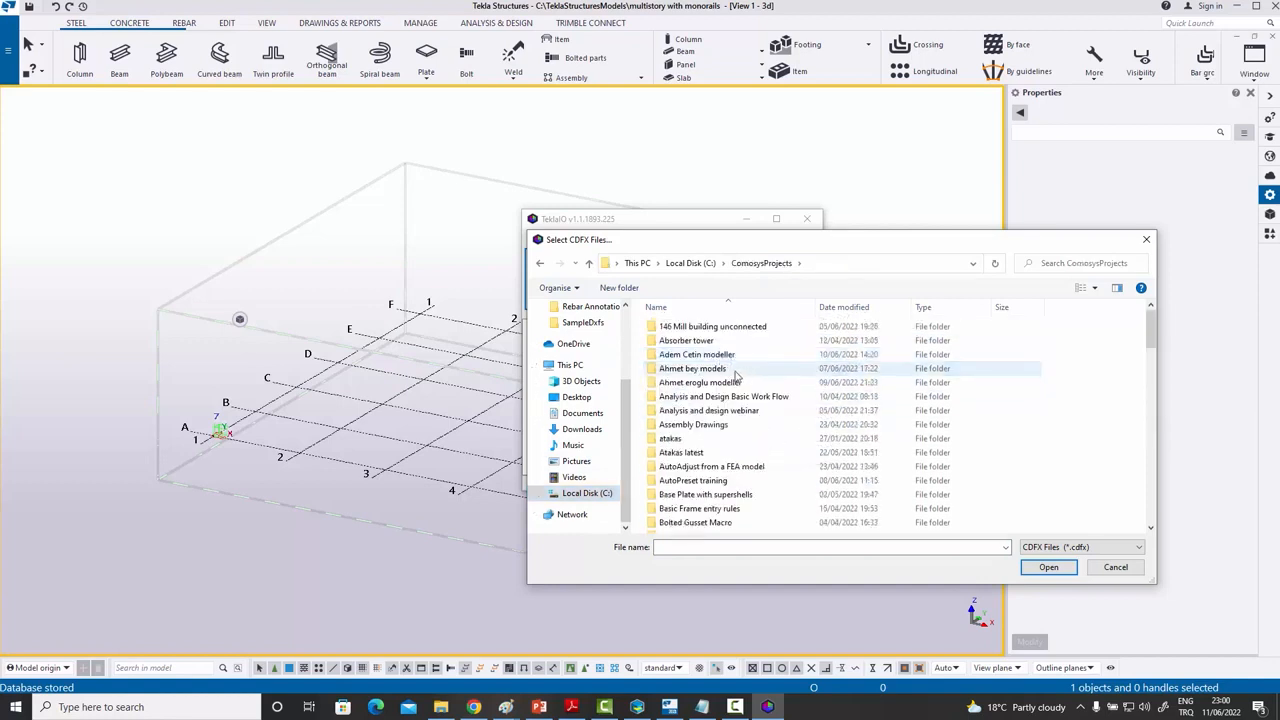
scroll(728, 378, "down", 15)
scroll(737, 428, "down", 3)
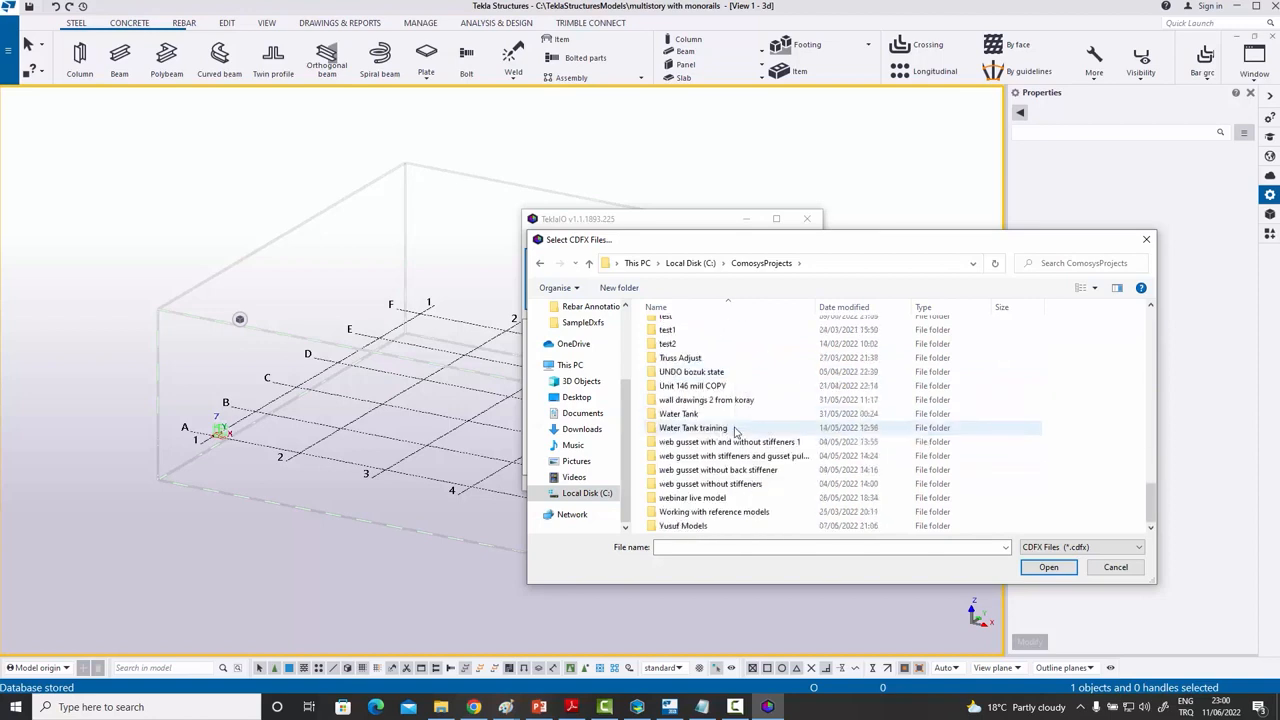
- Open the multistory with monorails Exports folder and import multistory with monorails.cdfx
double_click(690, 512)
scroll(720, 455, "down", 2)
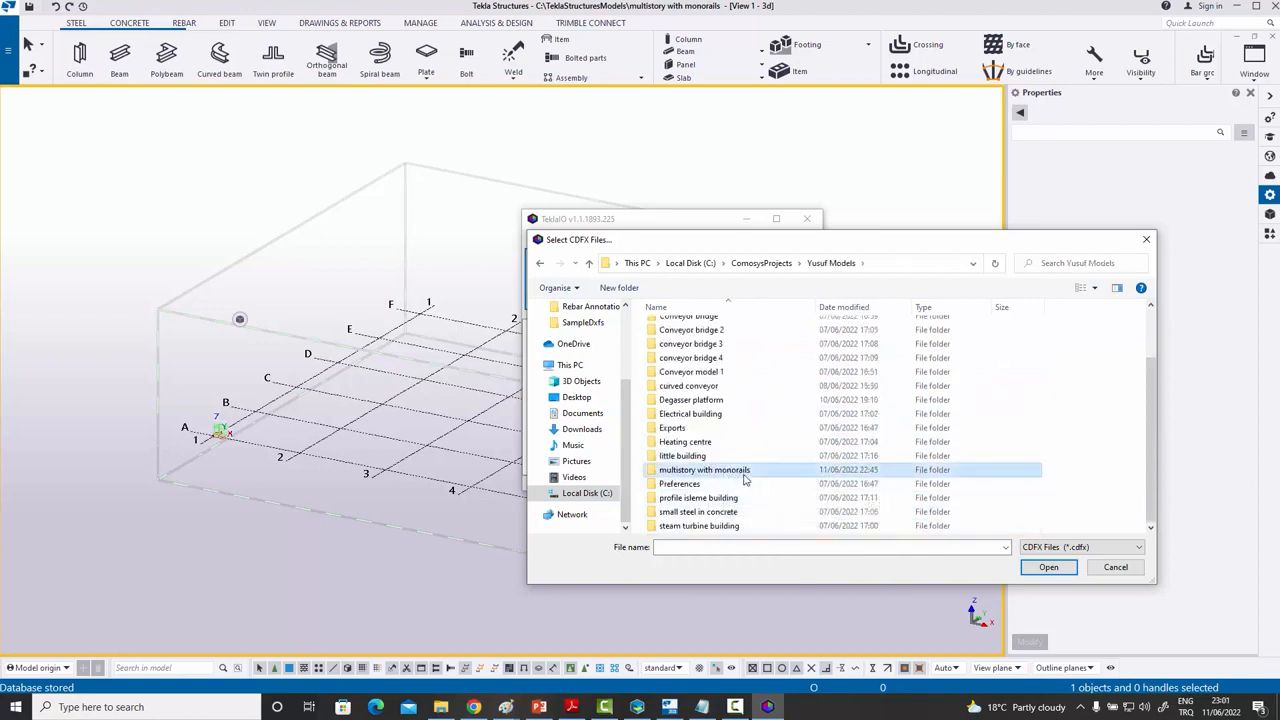
double_click(705, 469)
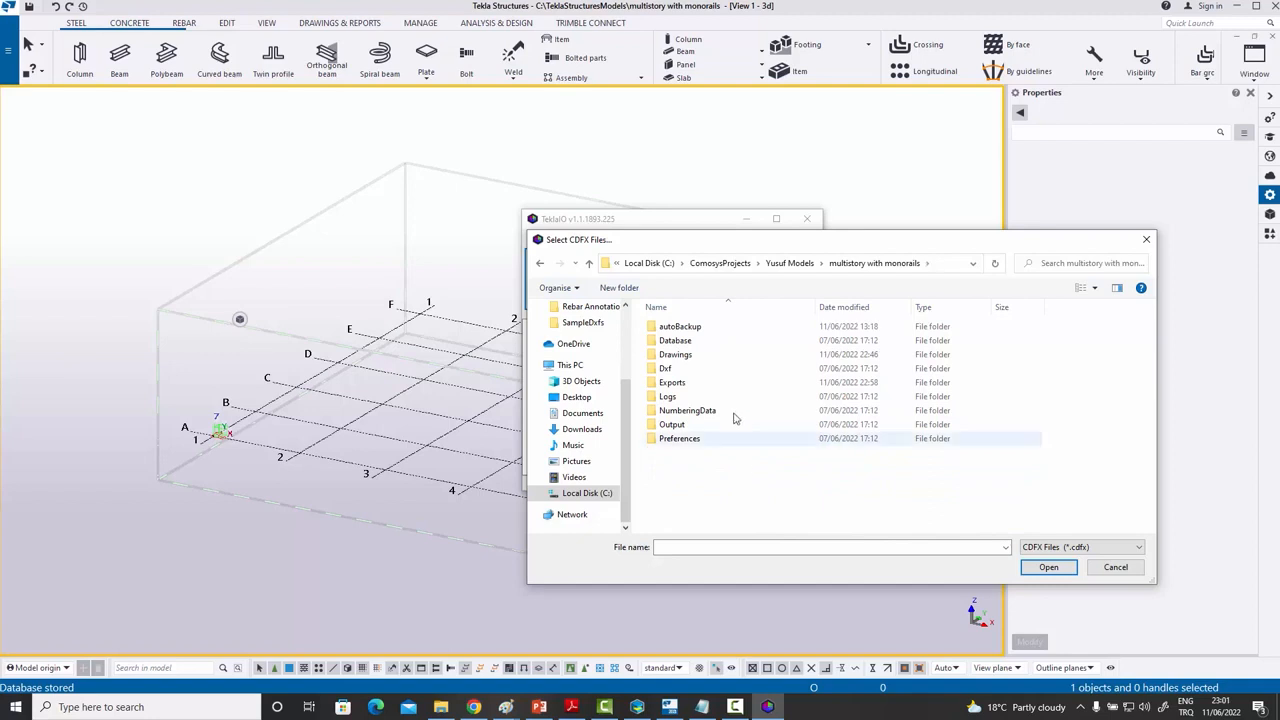
double_click(690, 384)
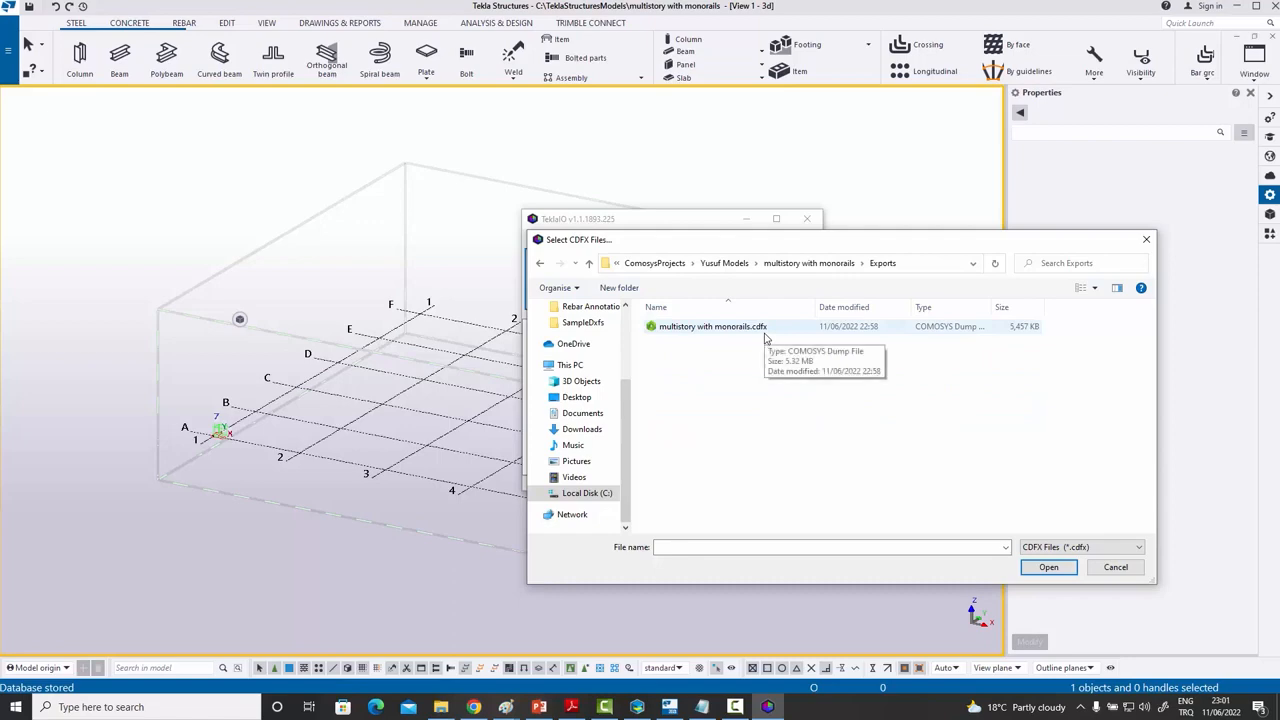
left_click(716, 328)
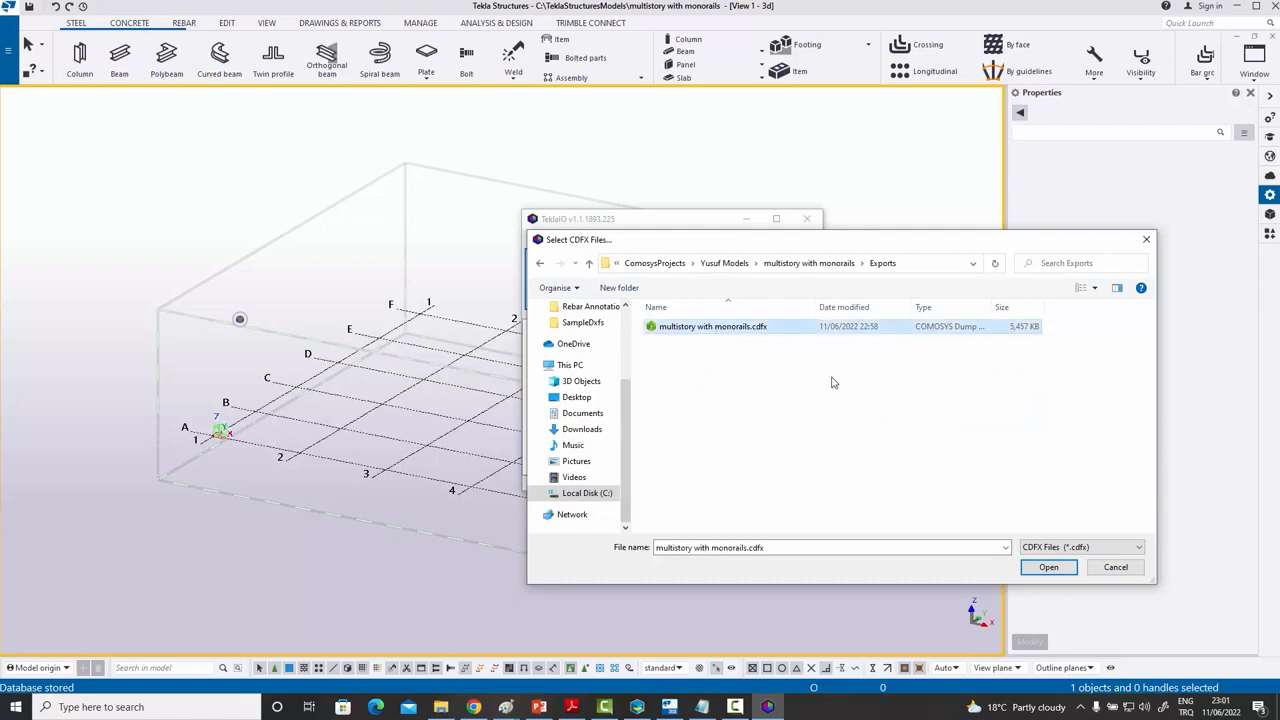
left_click(1046, 570)
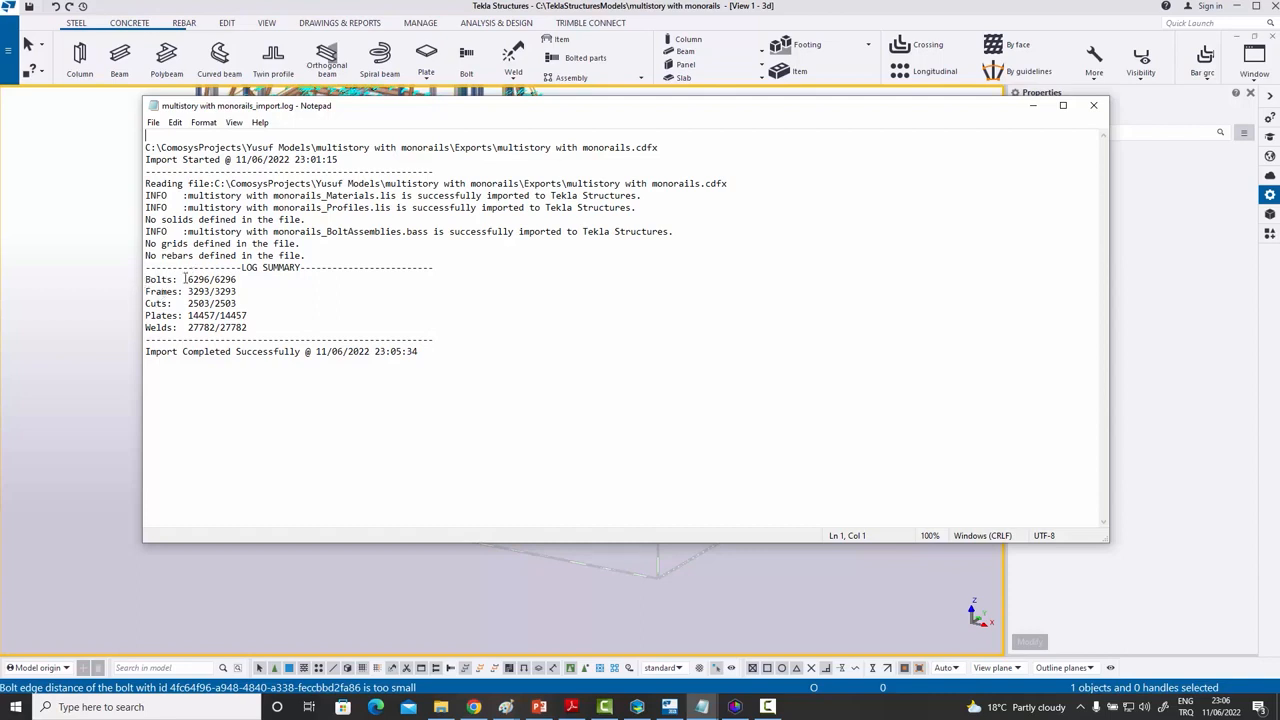
- Check the log counts of 6296 bolts, 3293 frames and 2503 cuts, then close Notepad
left_click_drag(189, 279, 235, 280)
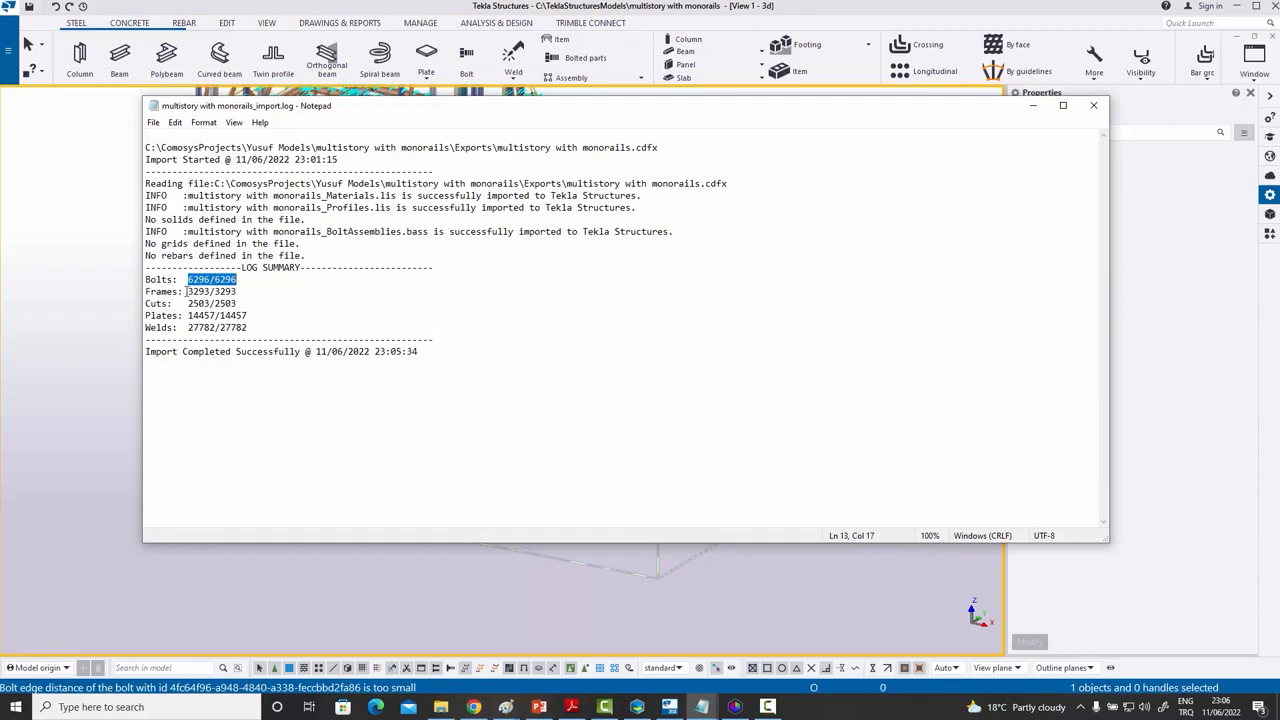
left_click_drag(187, 291, 242, 290)
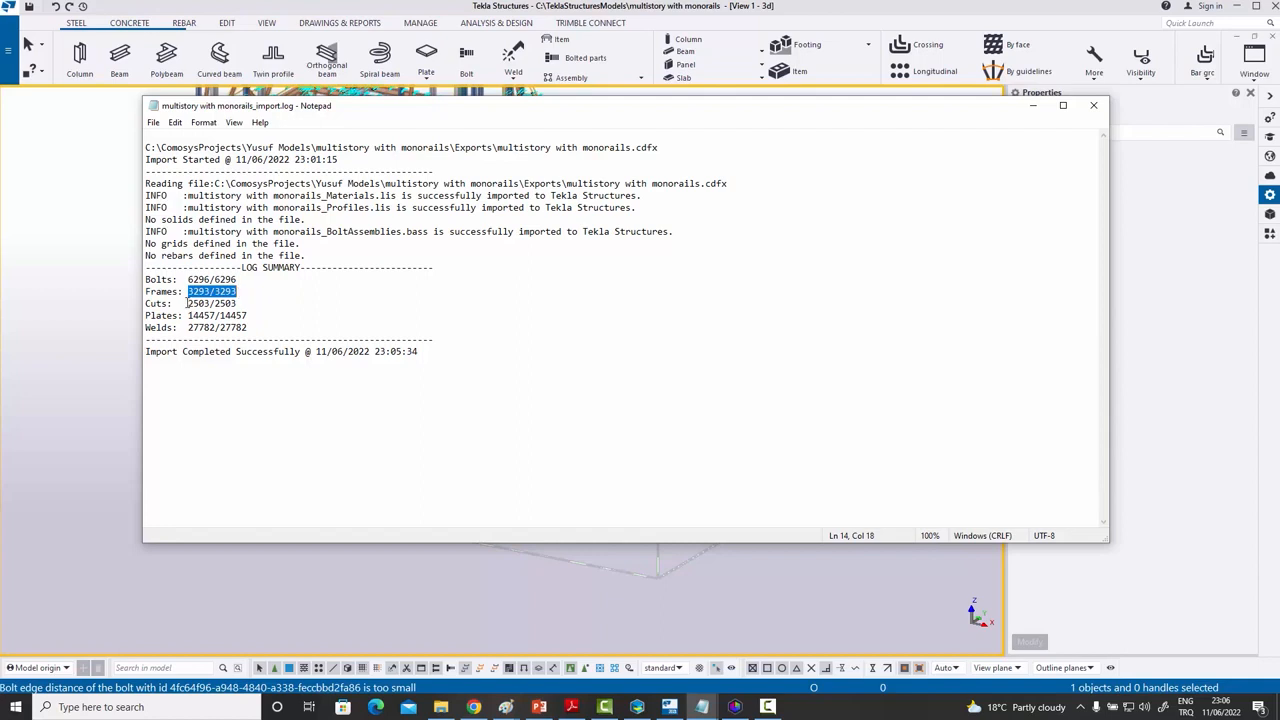
left_click_drag(187, 303, 250, 326)
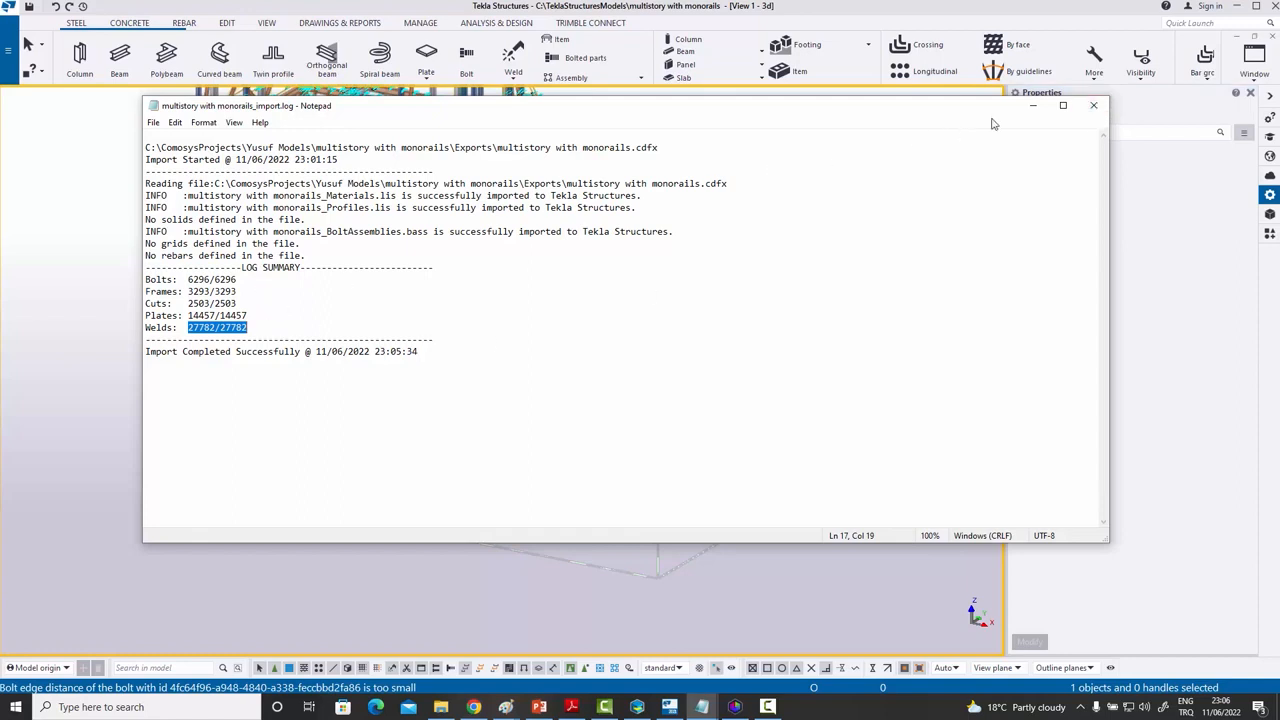
left_click(1097, 108)
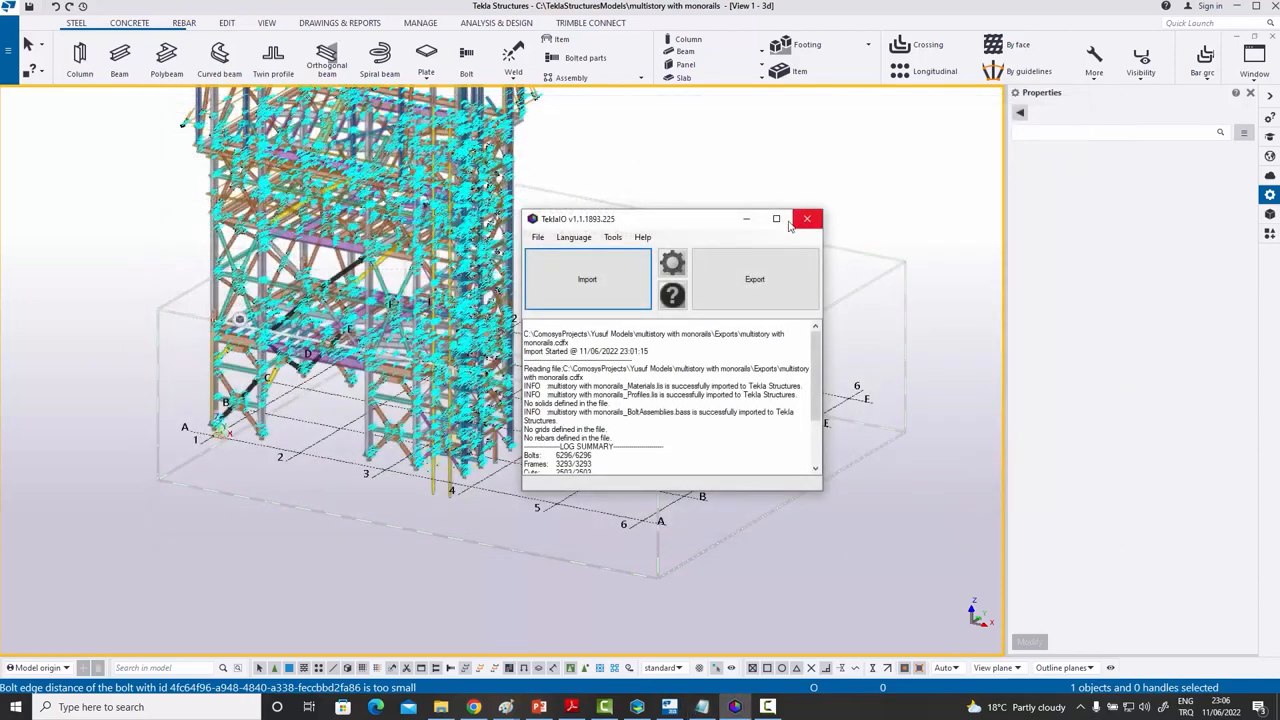
- Minimize TeklaIO and set the 3D view's upward view depth to 55000 with Modify
left_click(748, 219)
middle_click_drag(604, 266, 591, 360)
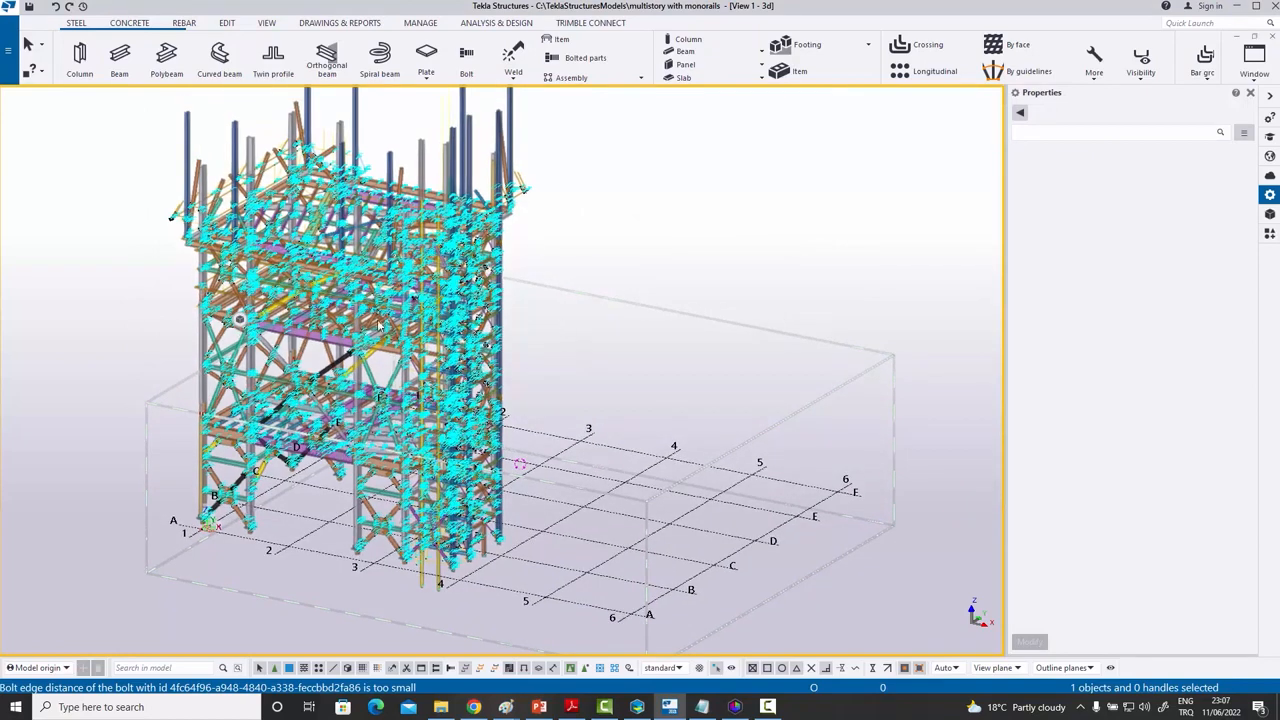
double_click(613, 248)
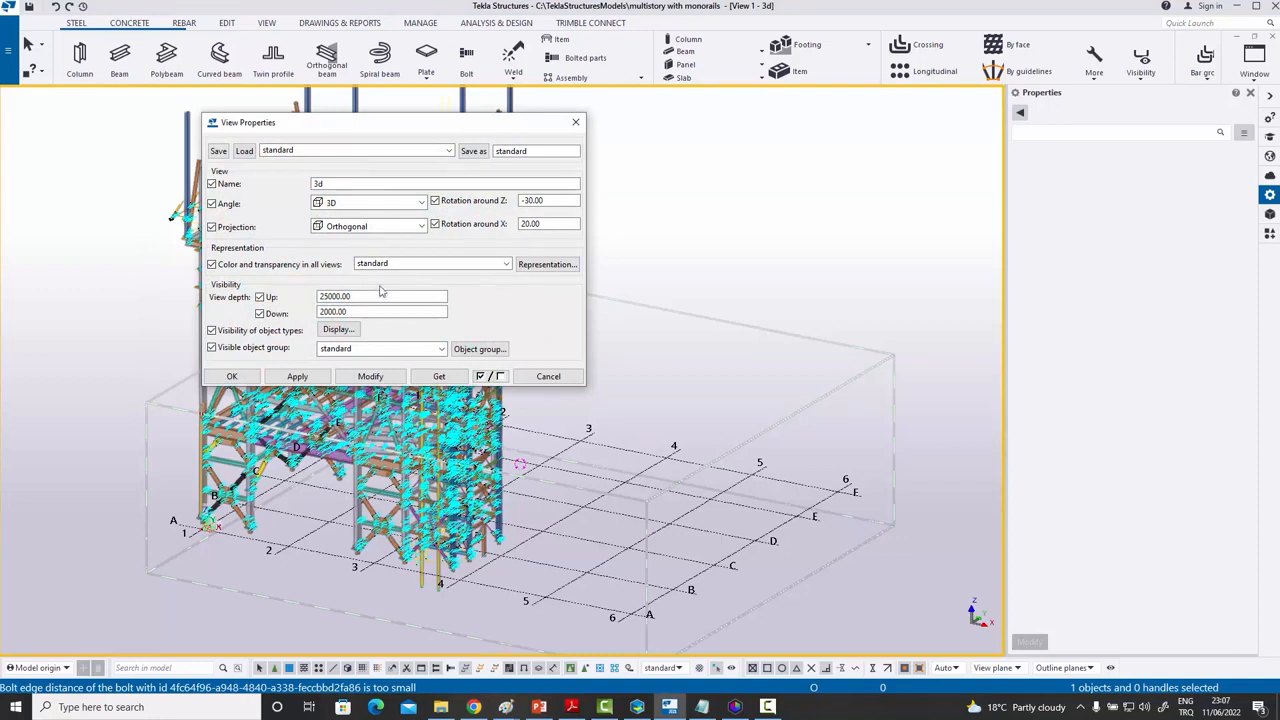
double_click(321, 296)
left_click(366, 376)
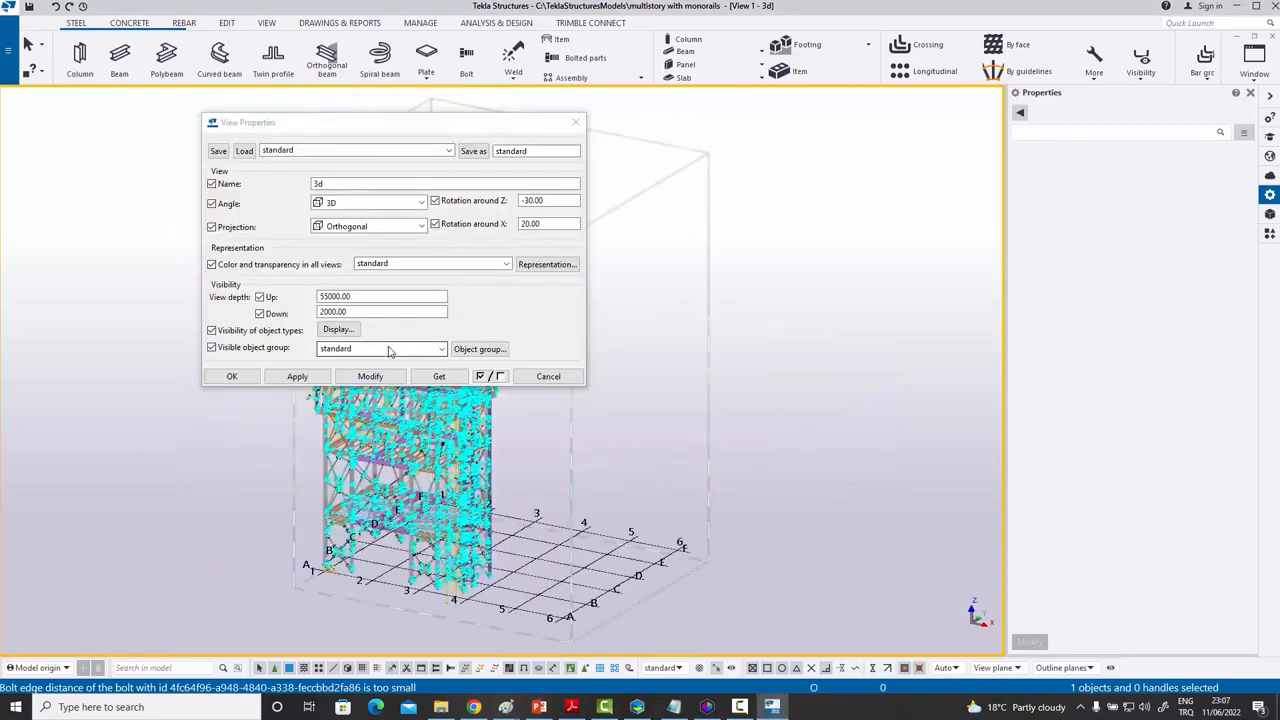
left_click_drag(364, 127, 709, 139)
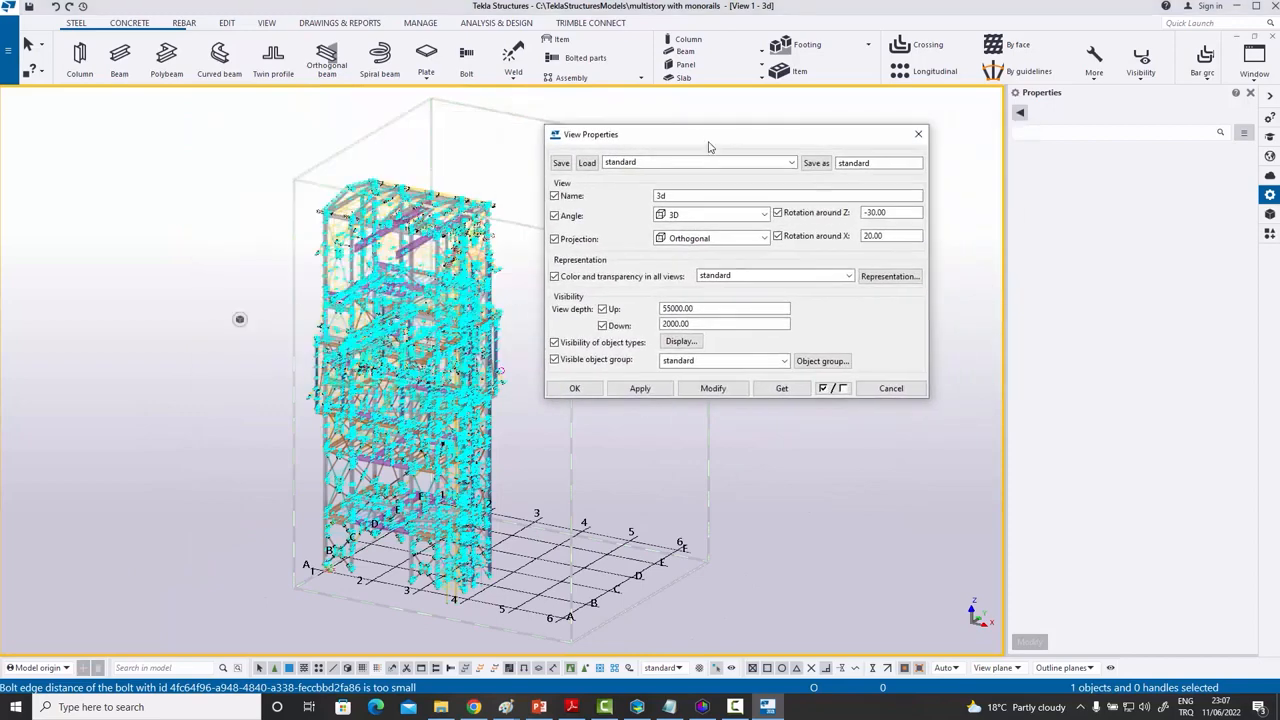
- Display welds as Exact - no weld mark, including in components, and bolts as Exact
left_click(682, 342)
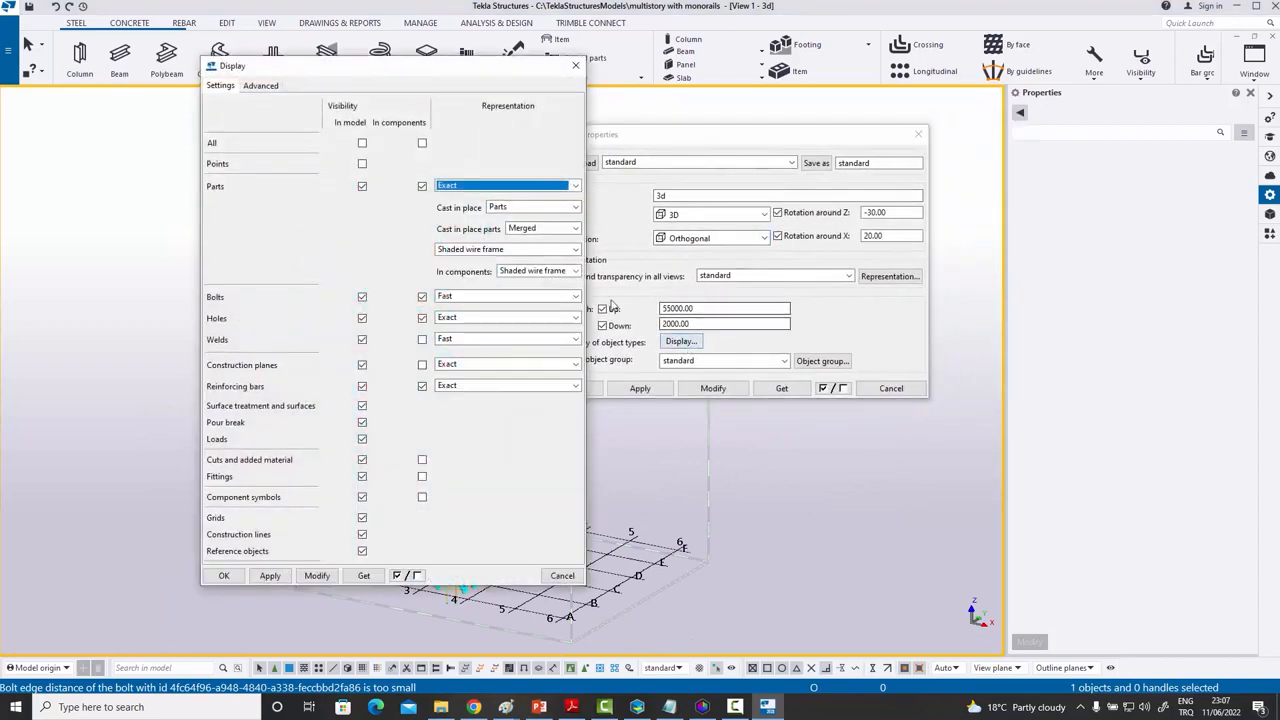
left_click(455, 340)
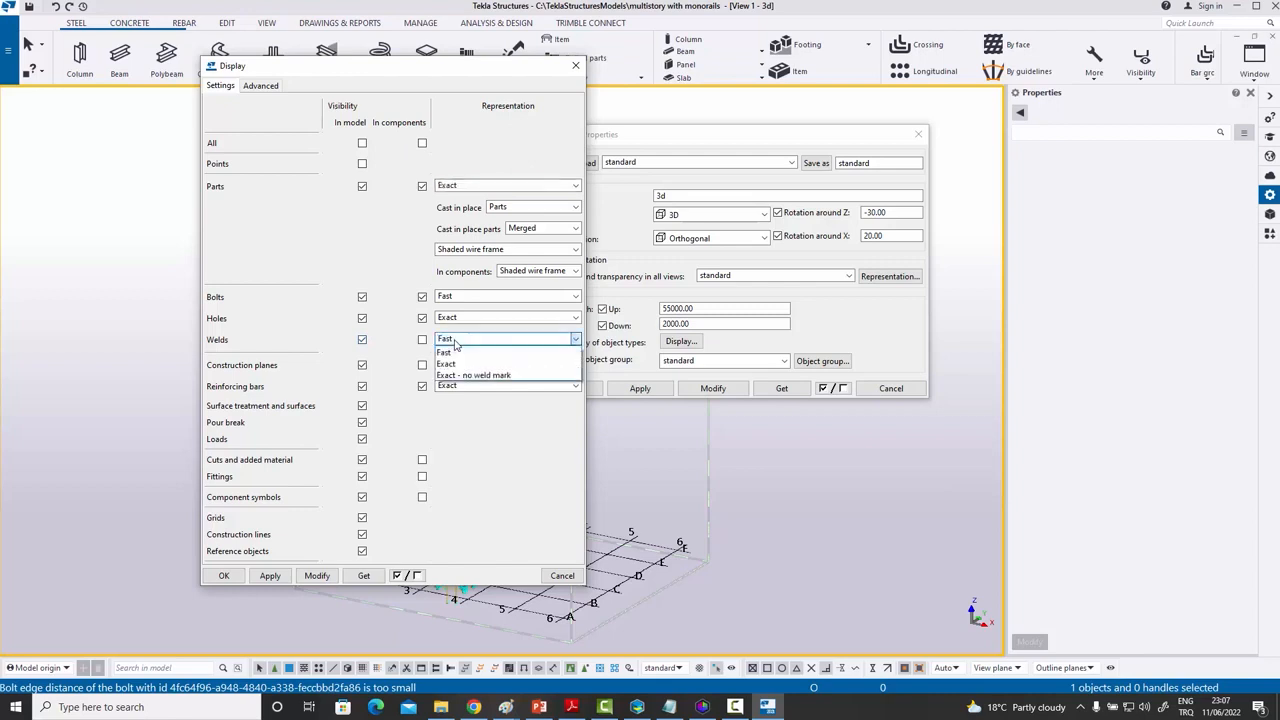
left_click(470, 375)
left_click(422, 339)
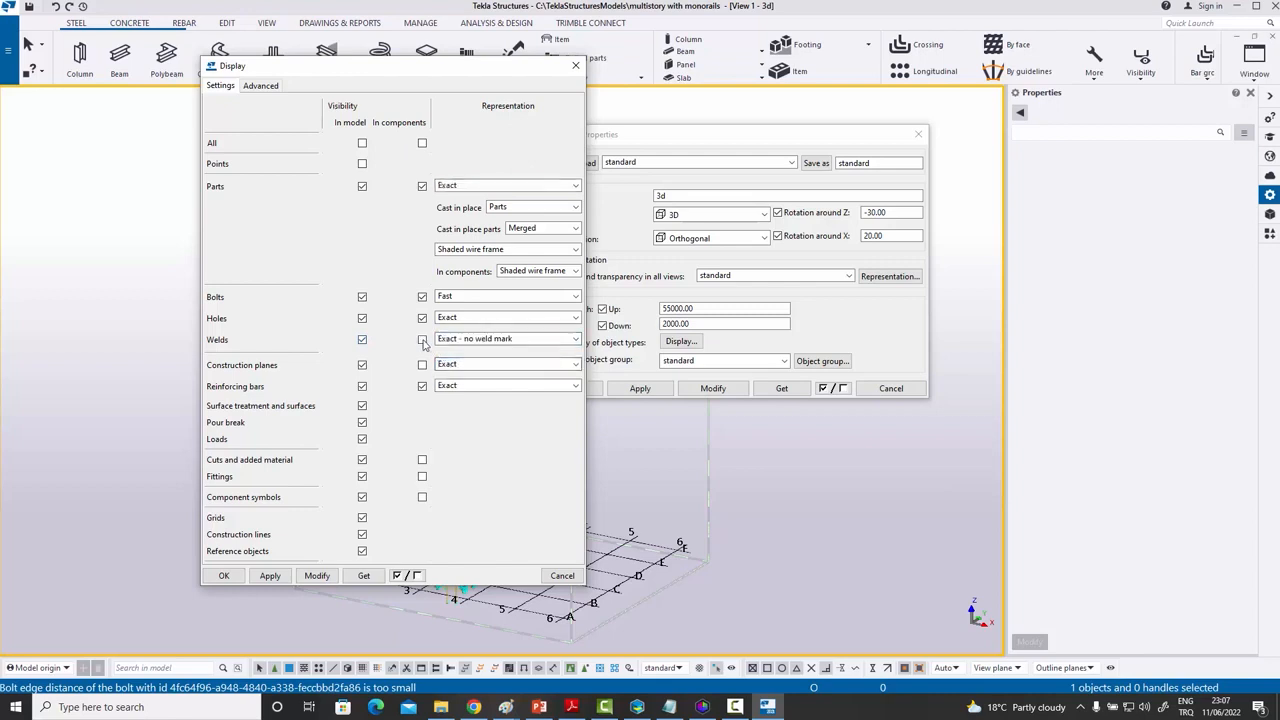
left_click(457, 299)
left_click(460, 318)
left_click(318, 577)
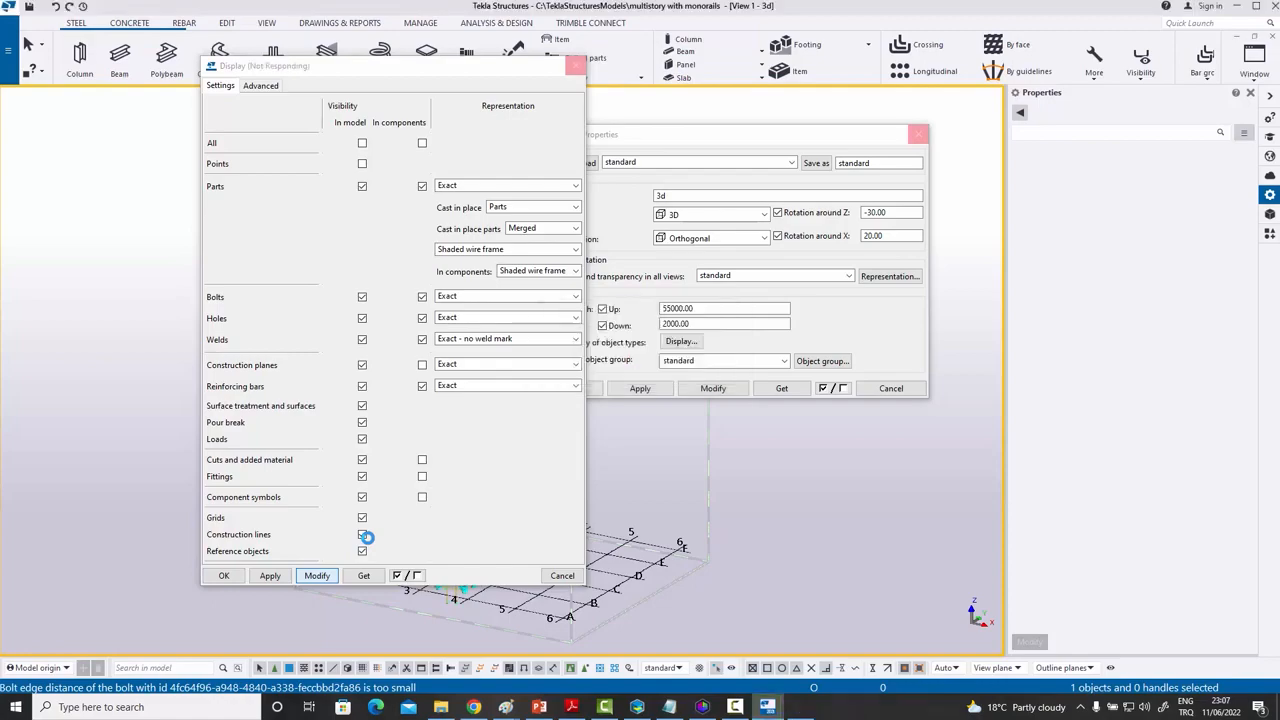
left_click(224, 575)
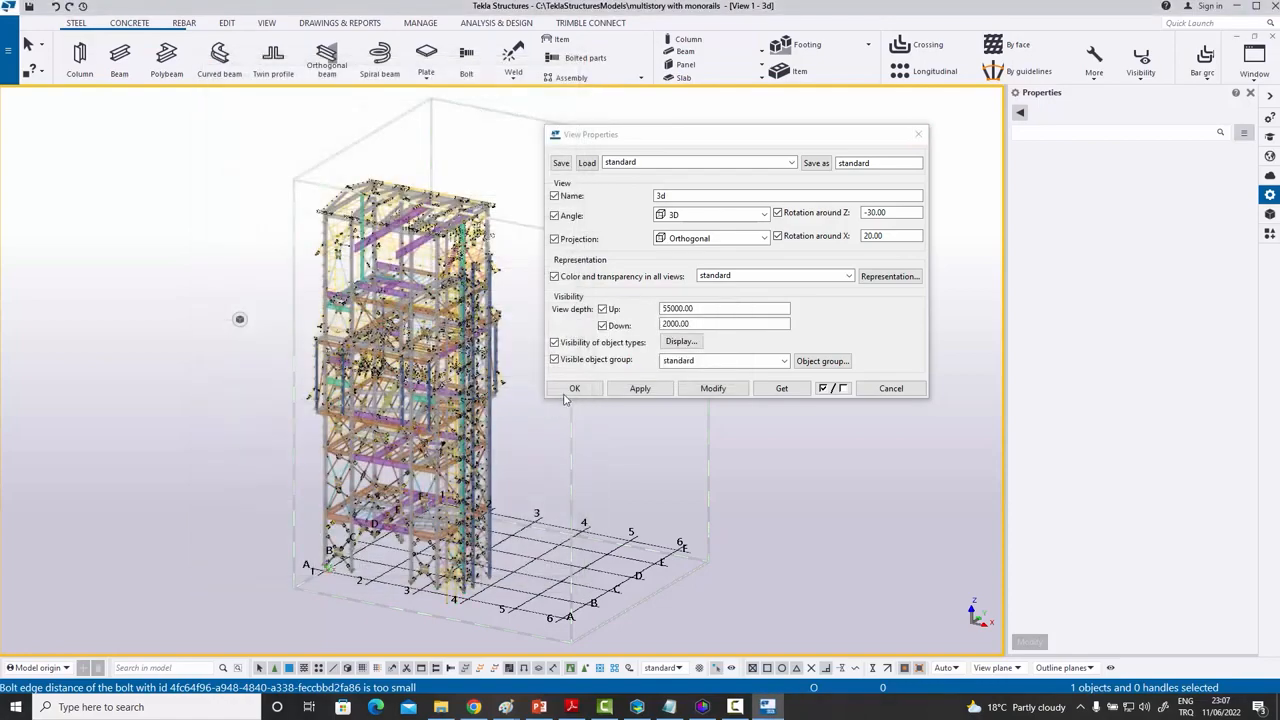
left_click(566, 390)
- Zoom and pan around the imported members and bolted connections, then bring COMOSYS forward
scroll(450, 350, "up", 4)
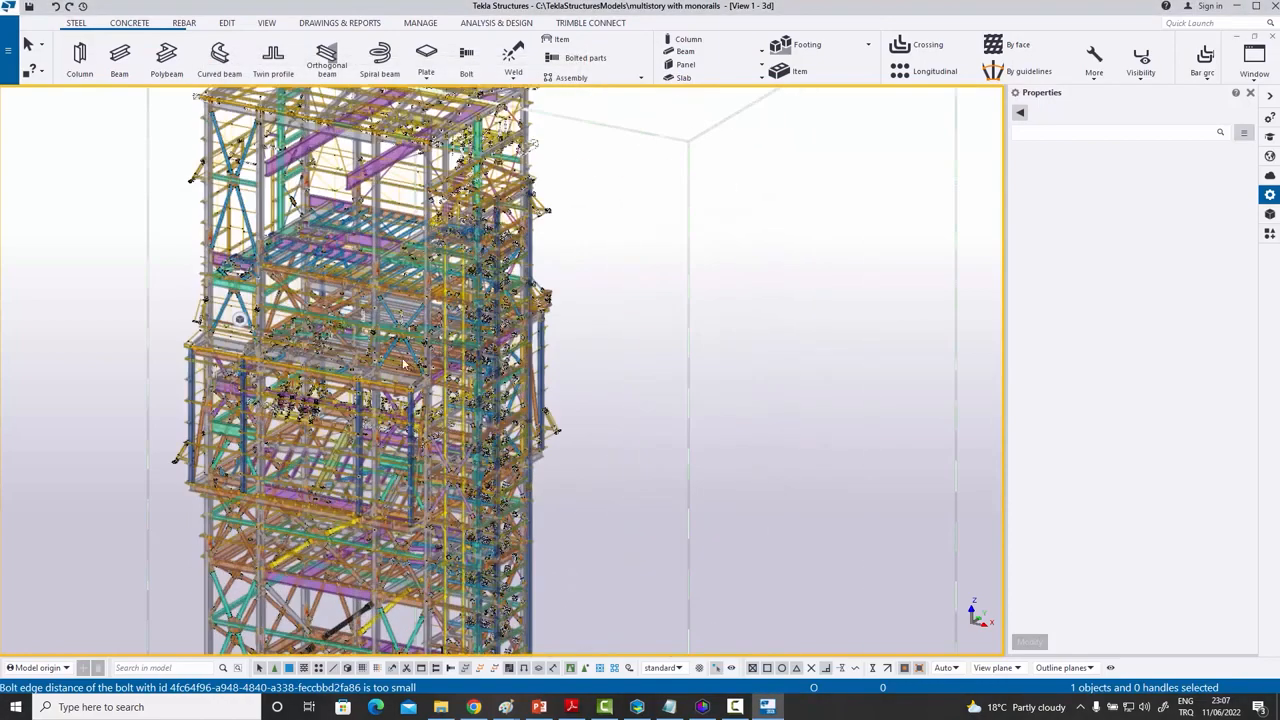
scroll(404, 365, "up", 3)
scroll(404, 447, "up", 2)
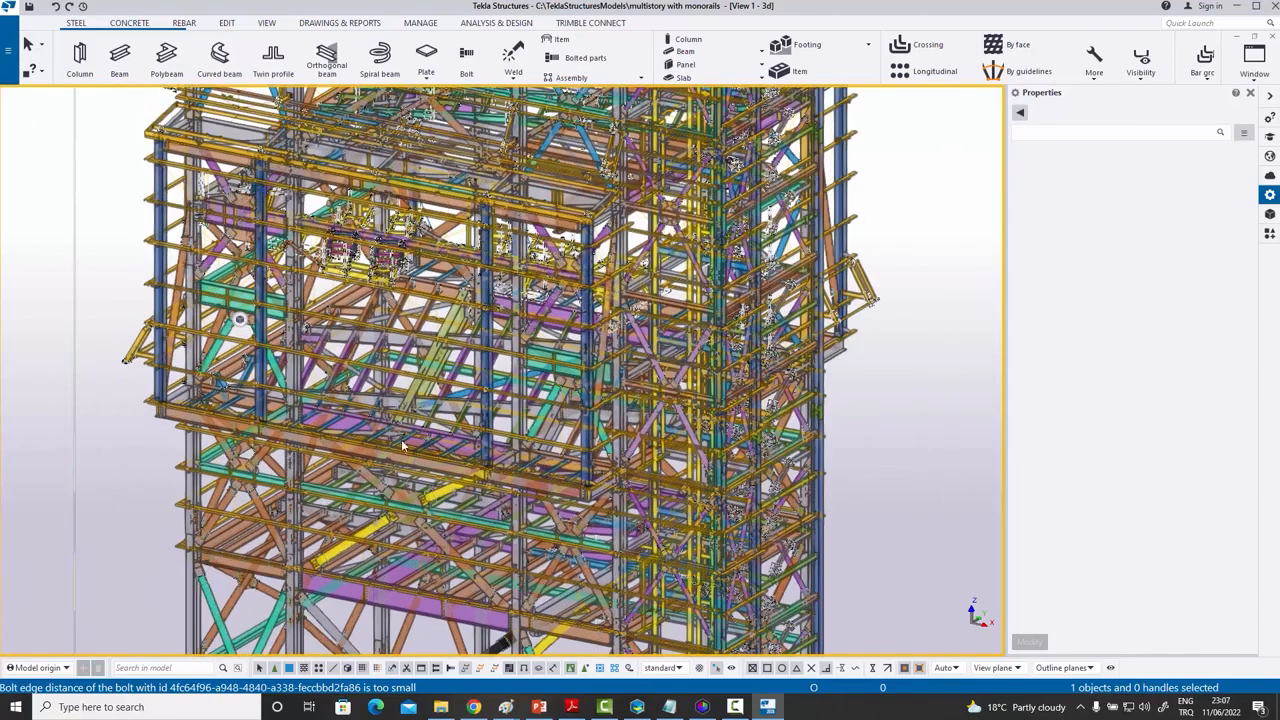
scroll(404, 447, "up", 4)
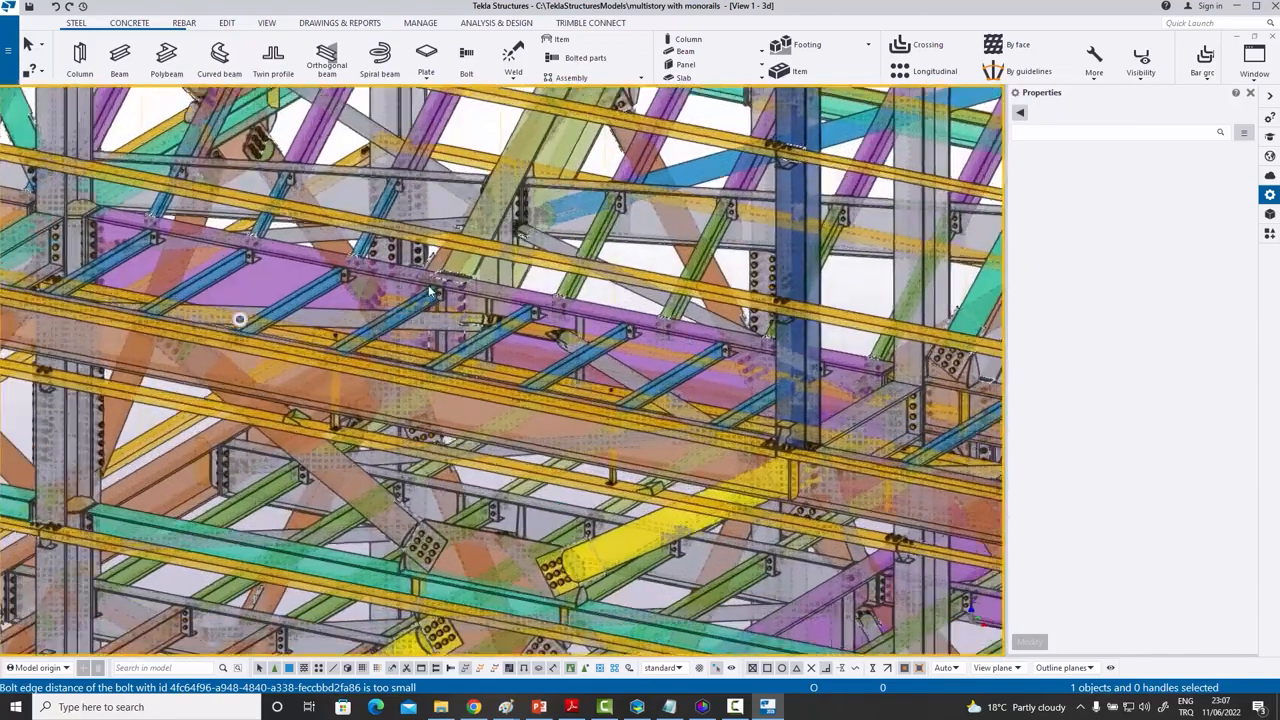
scroll(432, 292, "up", 1)
scroll(466, 330, "up", 2)
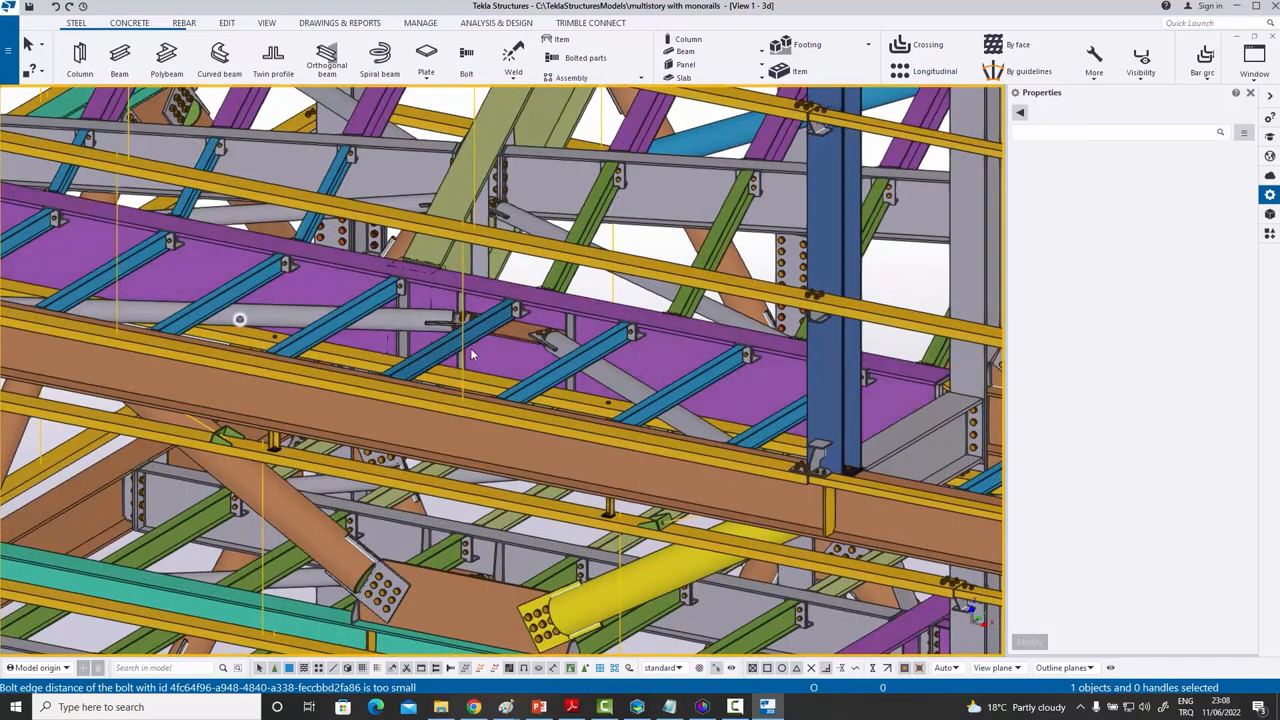
scroll(517, 309, "up", 10)
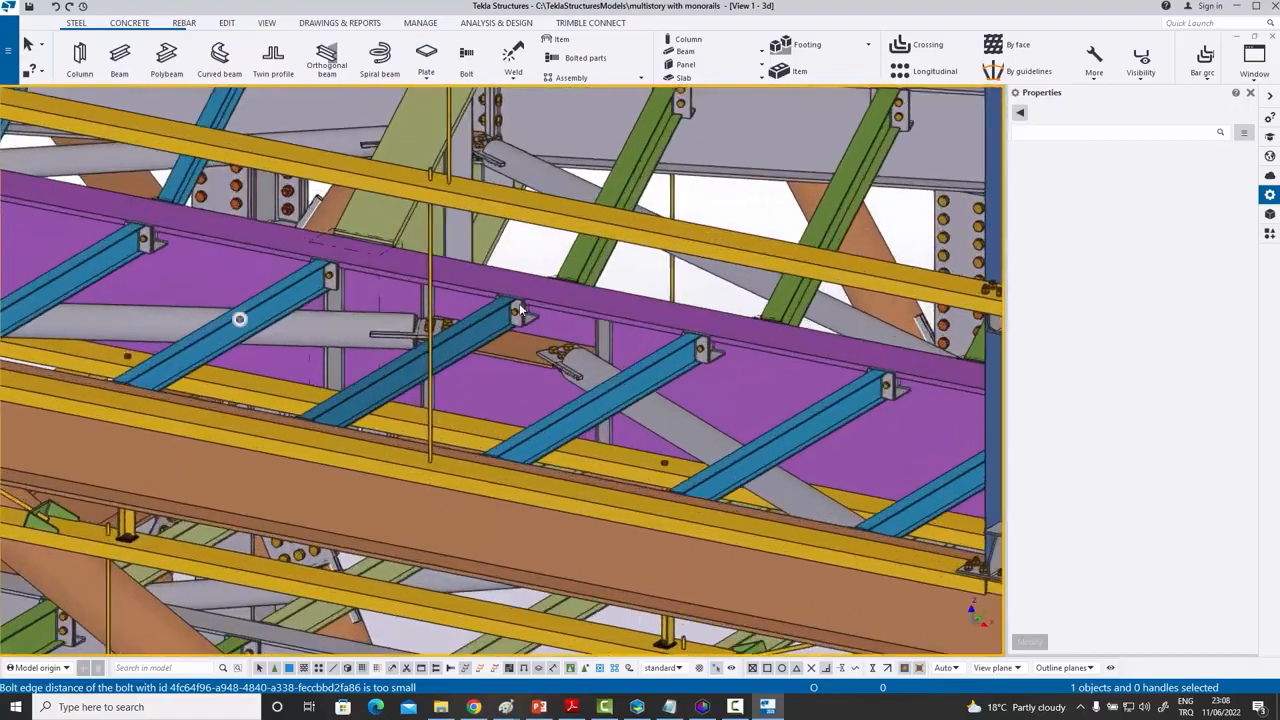
scroll(521, 304, "down", 11)
scroll(521, 304, "down", 15)
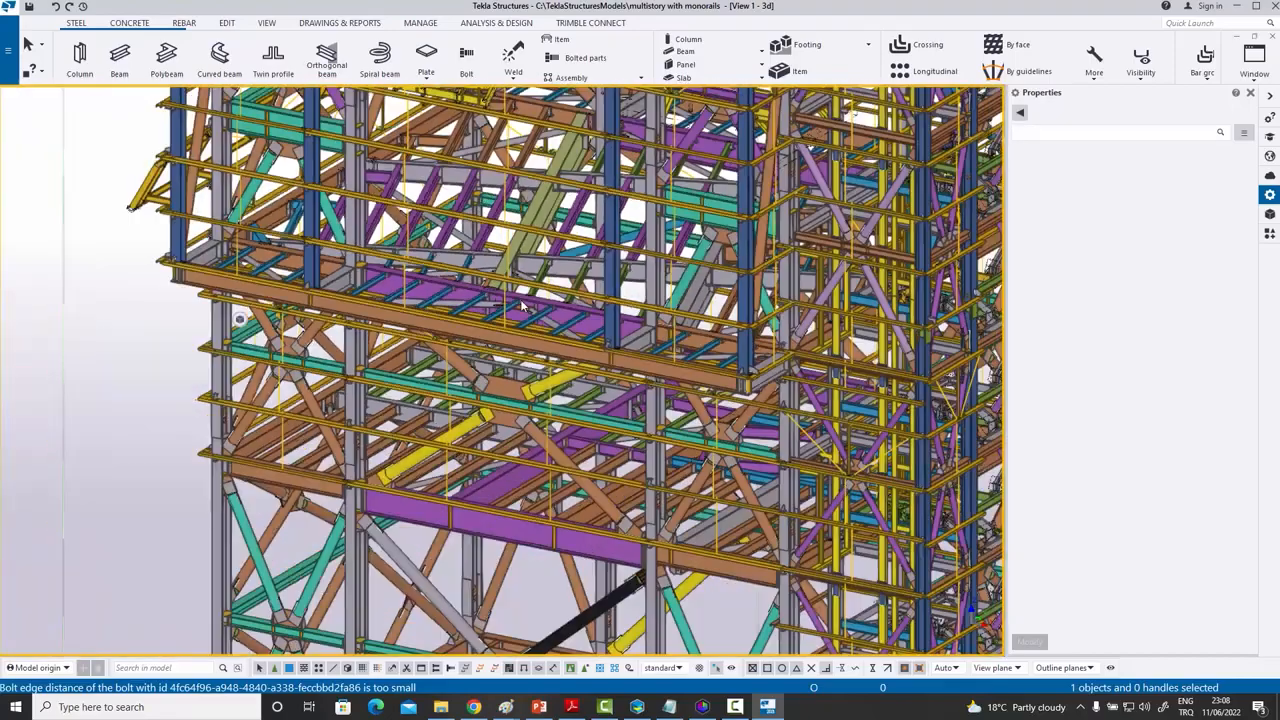
scroll(586, 410, "up", 12)
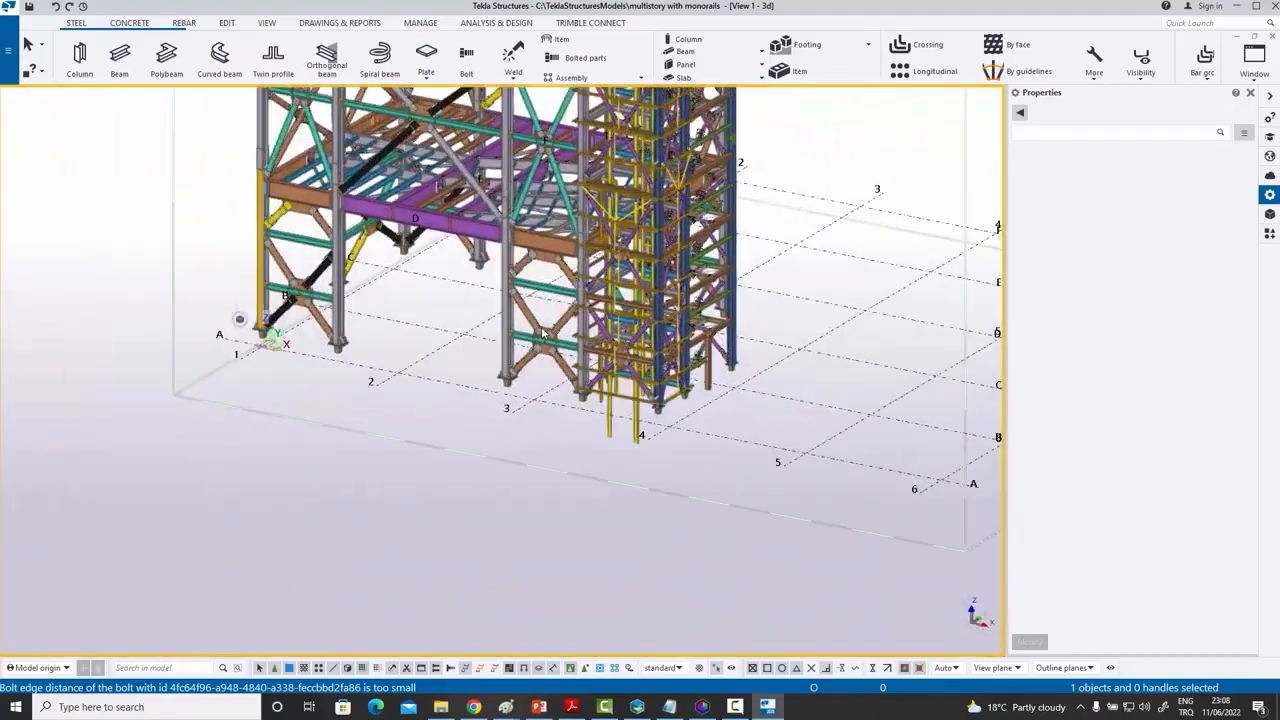
middle_click_drag(556, 352, 445, 324)
scroll(521, 311, "down", 1)
scroll(521, 310, "up", 1)
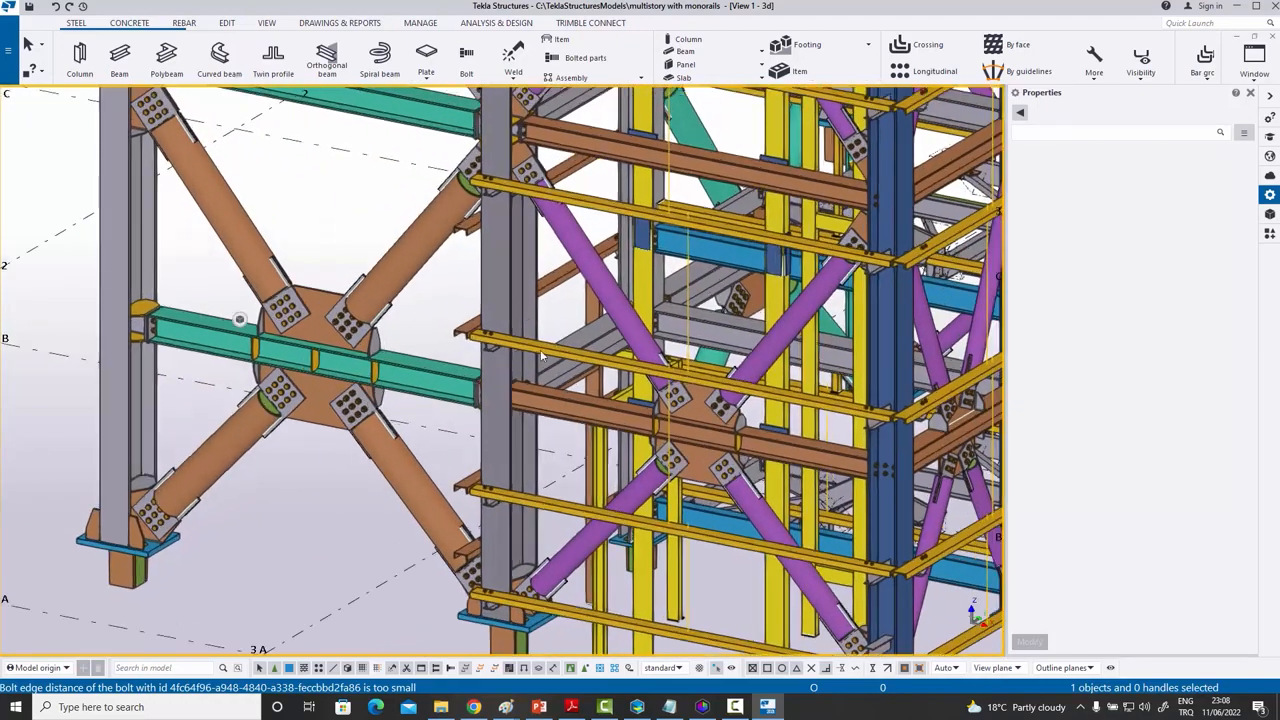
left_click(637, 707)
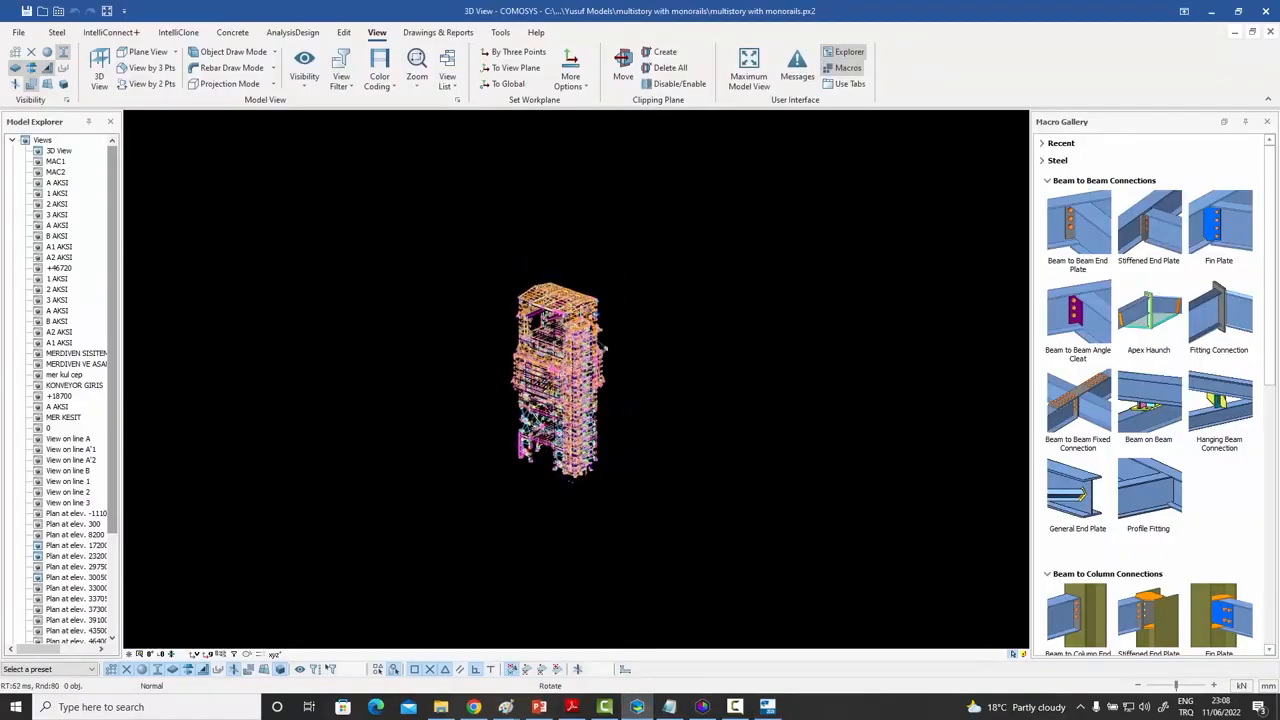
- Zoom in and hide two kinds of small parts with the View ribbon's Visibility toggles
scroll(460, 393, "up", 5)
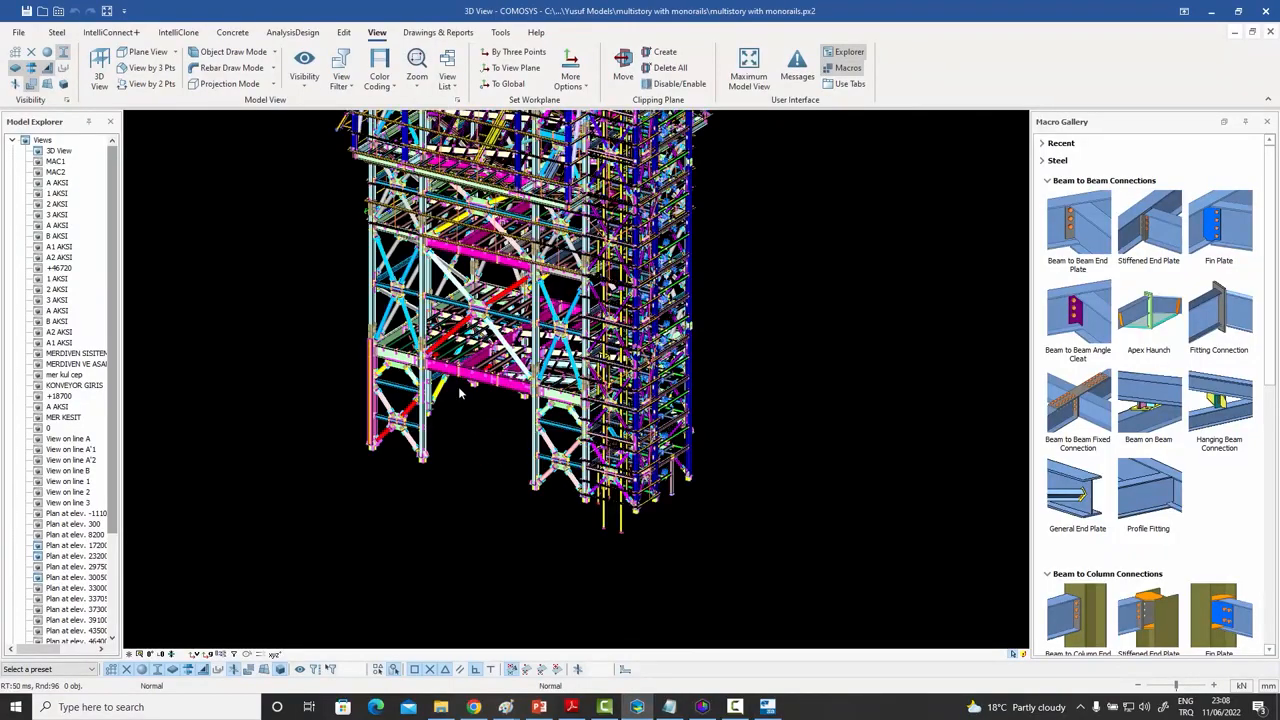
left_click(47, 68)
left_click(31, 84)
- Pan and zoom to the braced frame connections, then go back to Tekla Structures
scroll(535, 423, "up", 2)
scroll(541, 433, "up", 3)
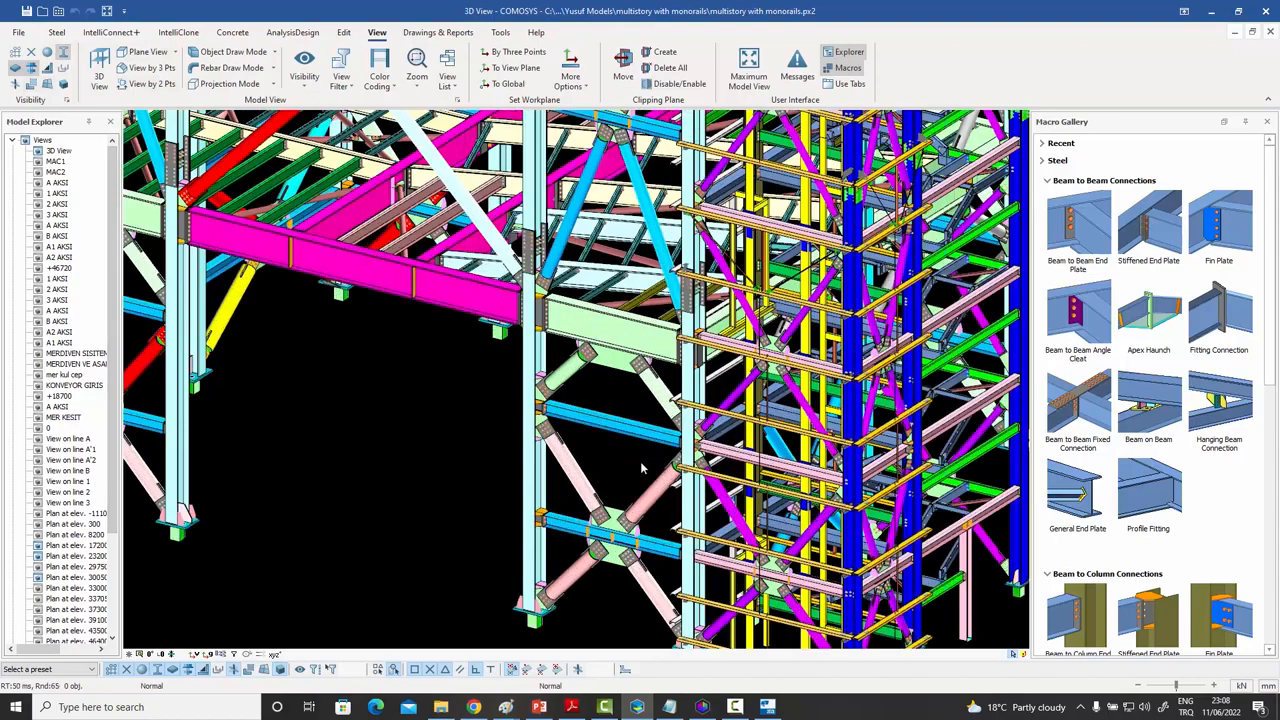
middle_click_drag(643, 465, 488, 356)
scroll(555, 380, "up", 2)
middle_click_drag(560, 381, 624, 328)
scroll(624, 328, "up", 2)
scroll(624, 330, "down", 1)
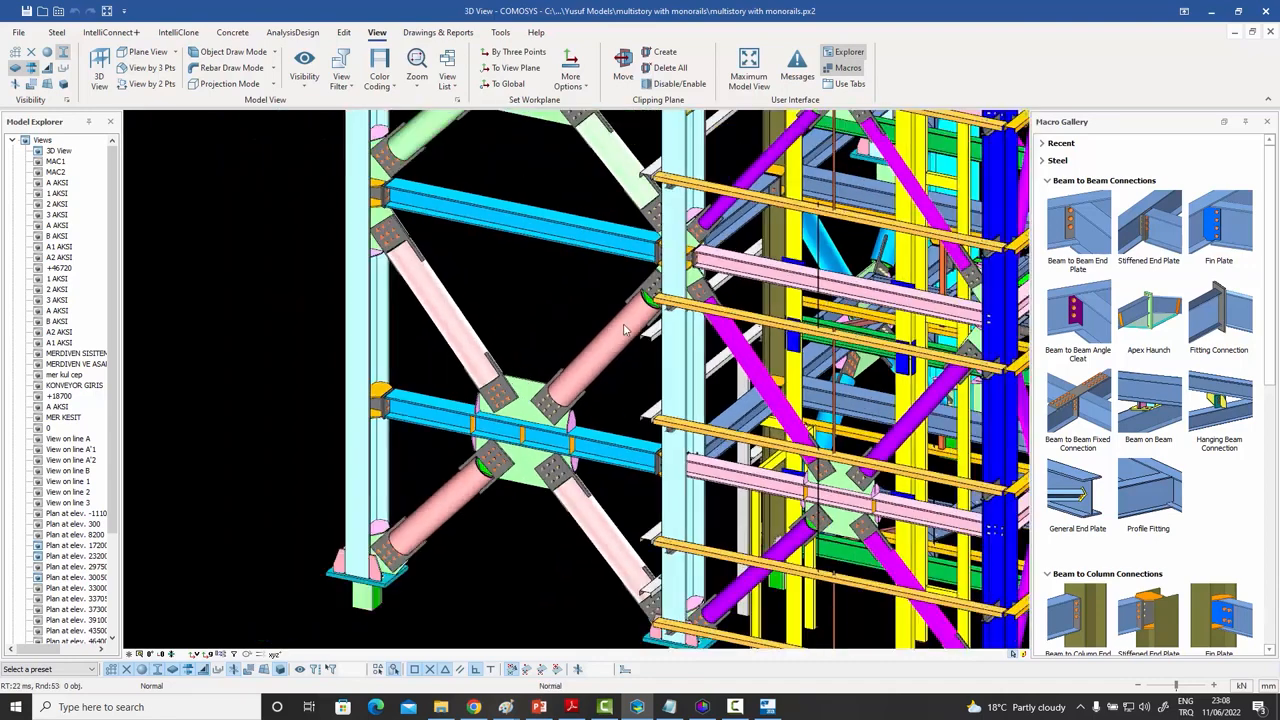
left_click(767, 707)
- Inspect the teal beam's bolted end connection to the column, then switch to COMOSYS
middle_click_drag(603, 326, 459, 326)
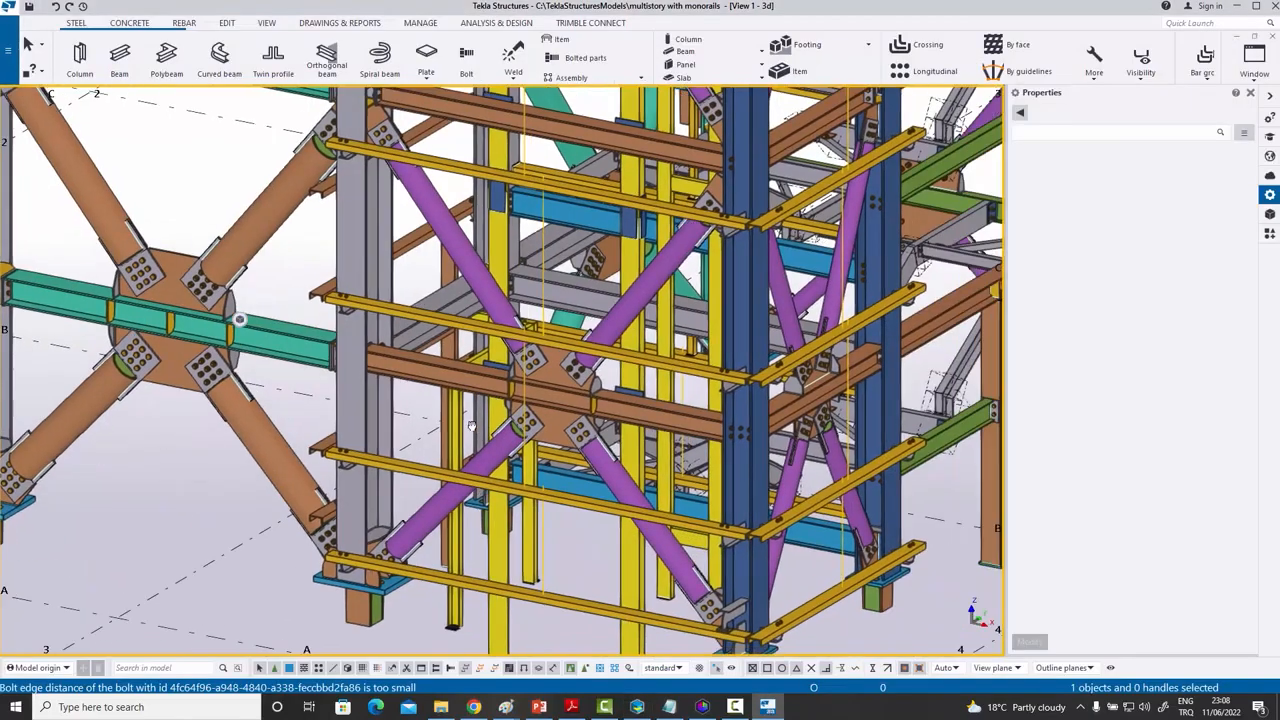
scroll(459, 326, "up", 3)
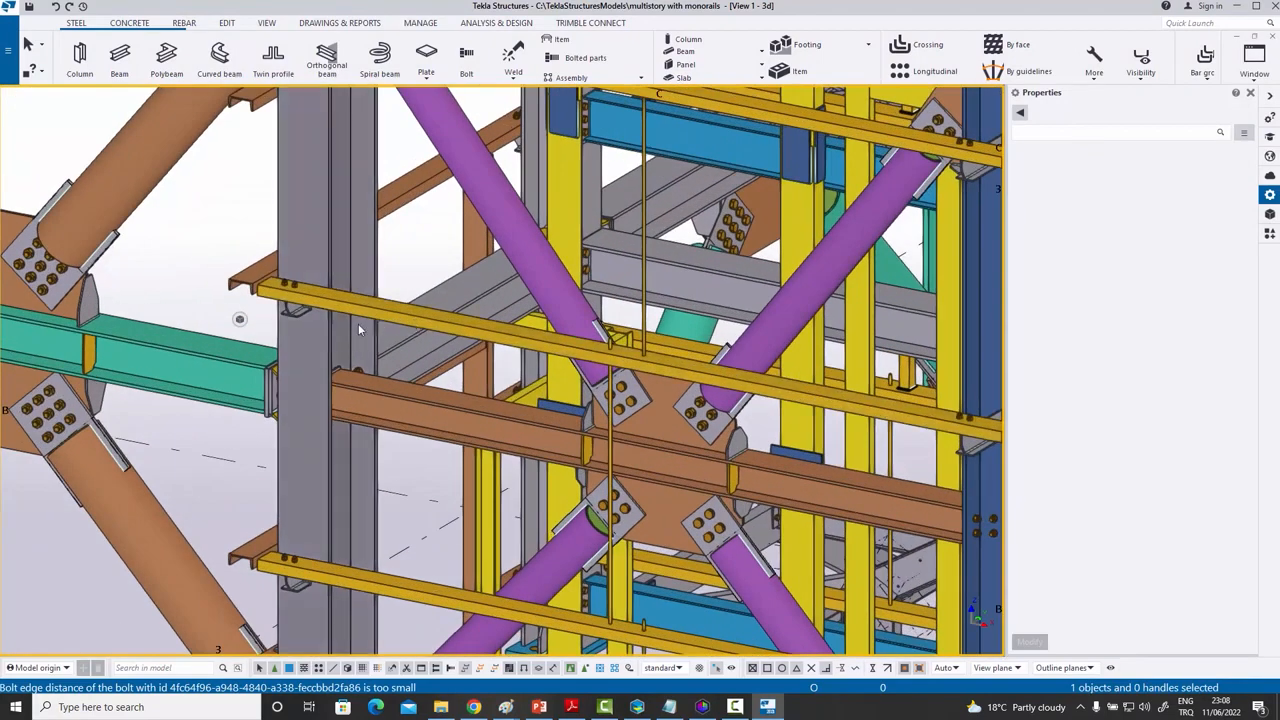
scroll(625, 346, "up", 2)
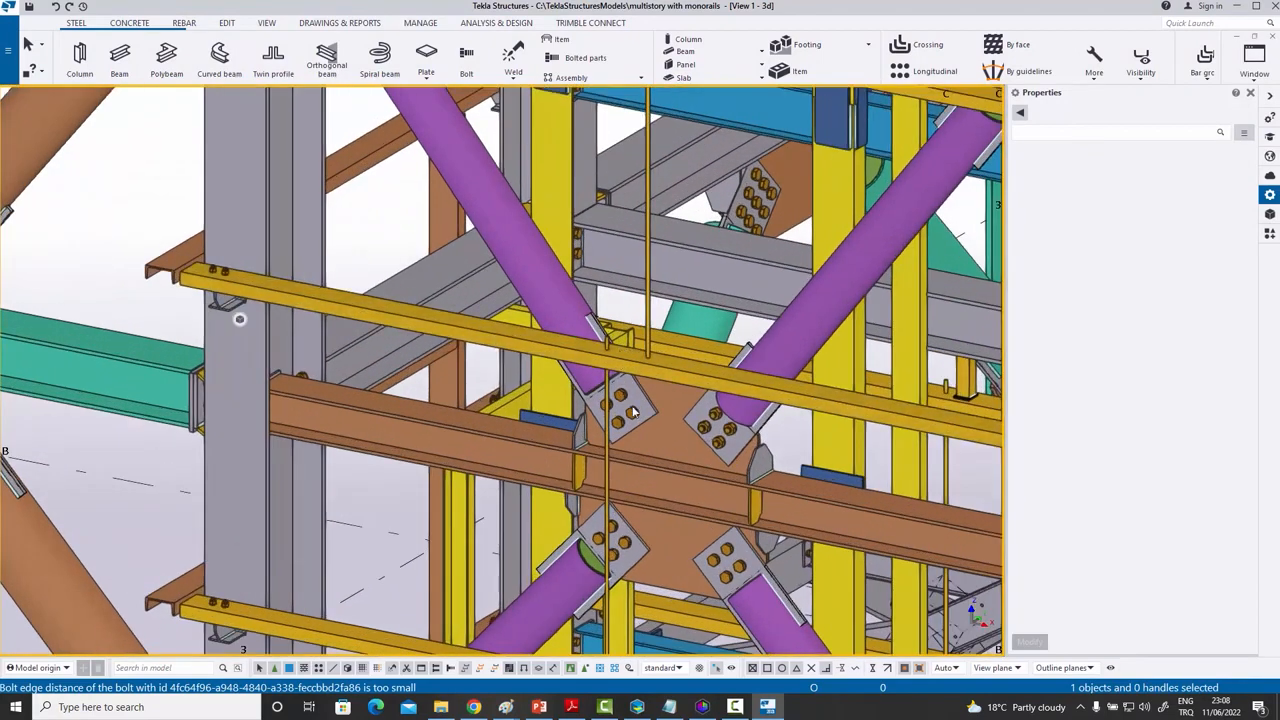
scroll(615, 373, "up", 1)
scroll(615, 373, "down", 5)
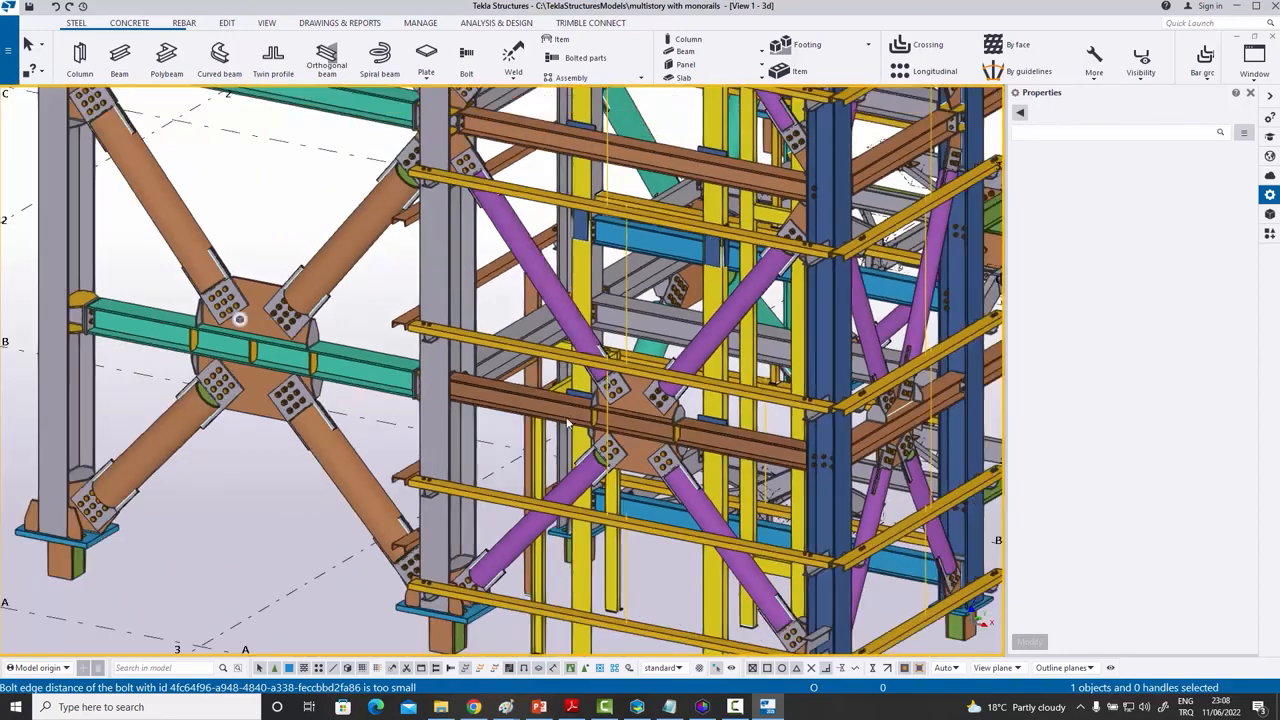
middle_click_drag(350, 333, 544, 460)
scroll(544, 460, "down", 1)
scroll(355, 318, "up", 5)
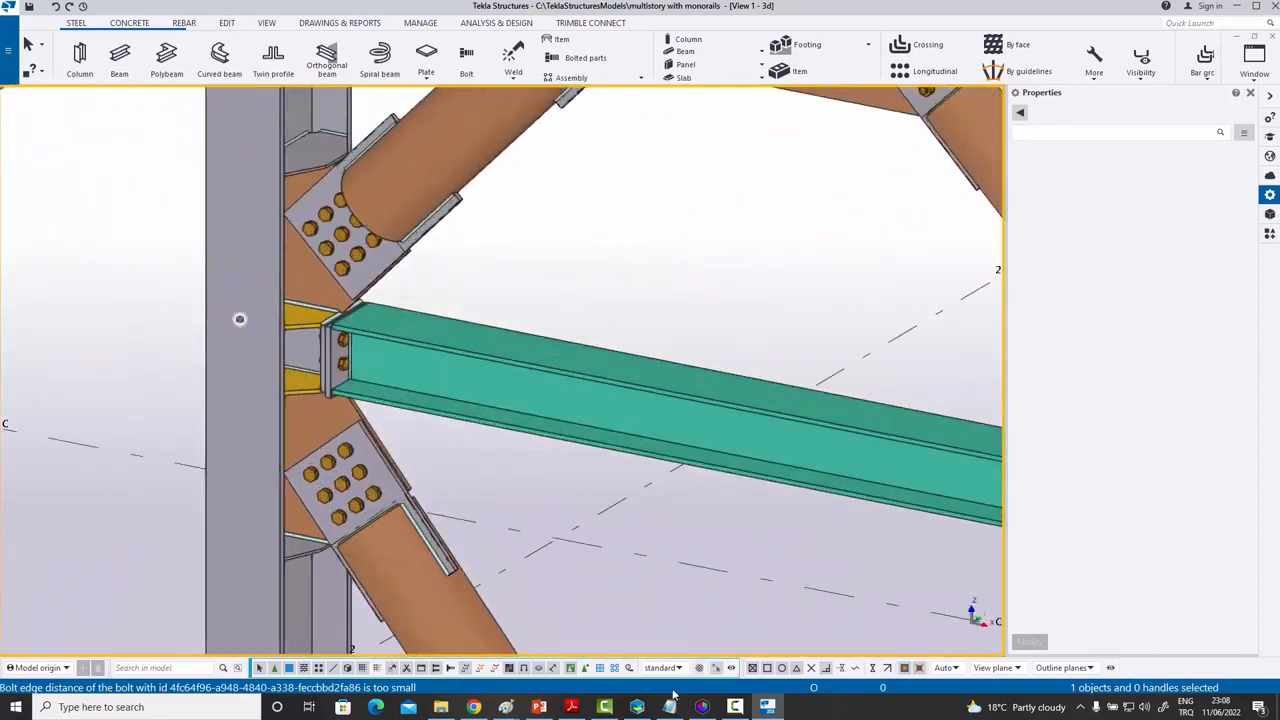
left_click(637, 707)
- Zoom in on the blue beam and select its end plate to check it
scroll(388, 223, "up", 5)
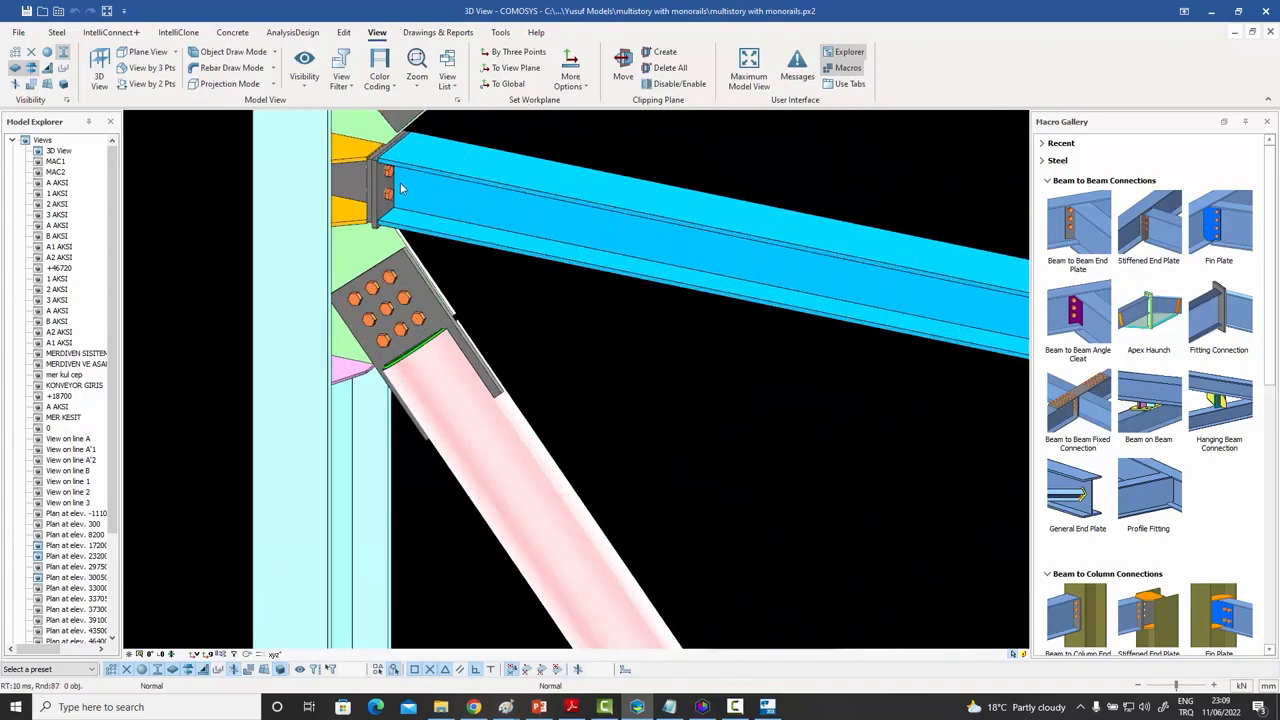
scroll(452, 357, "down", 1)
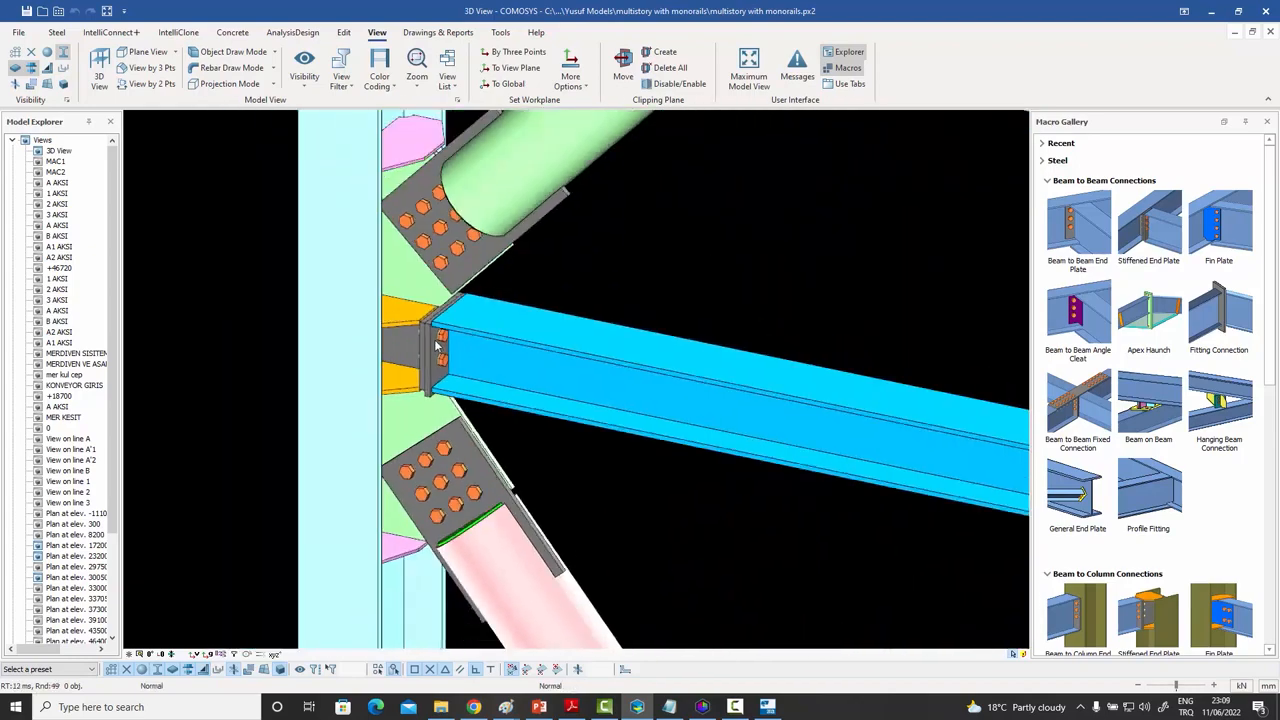
left_click(436, 346)
mouse_move(436, 346)
middle_mouse_down()
mouse_move(482, 396)
mouse_move(434, 346)
middle_mouse_up()
- Zoom out and orbit to a higher angled view of the braced tower corner's orange beams
scroll(434, 346, "down", 5)
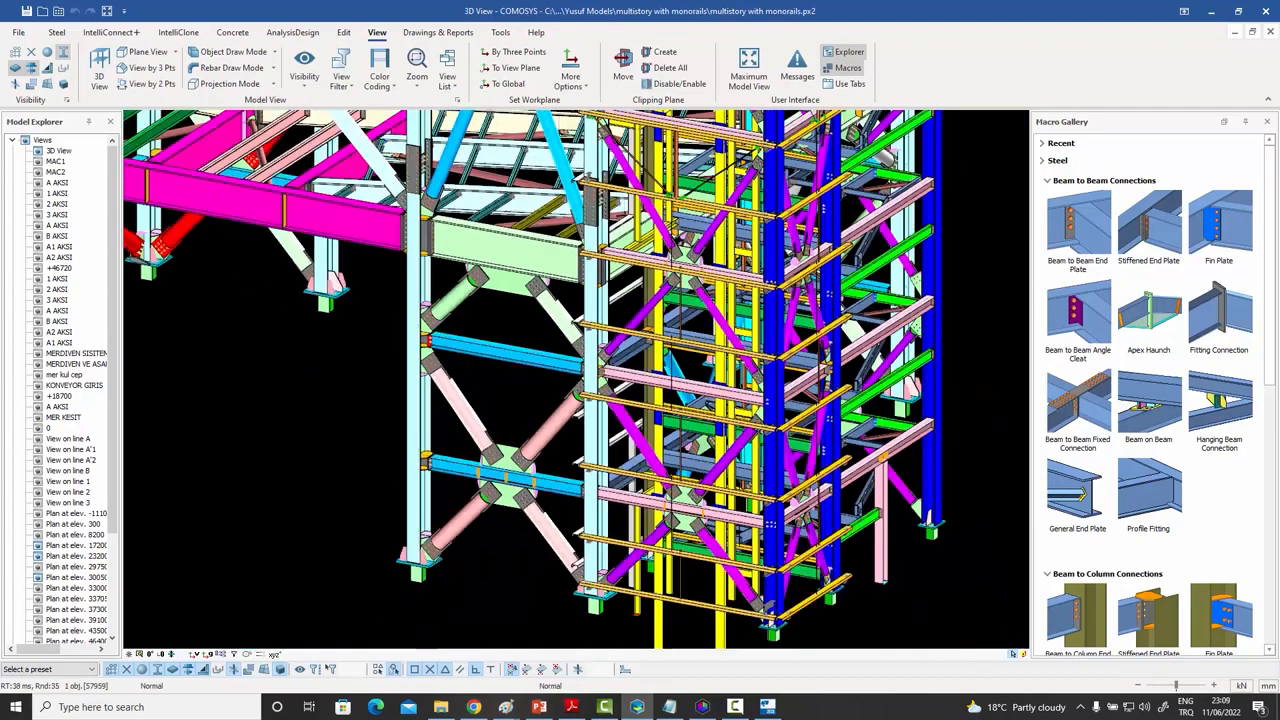
scroll(558, 369, "up", 6)
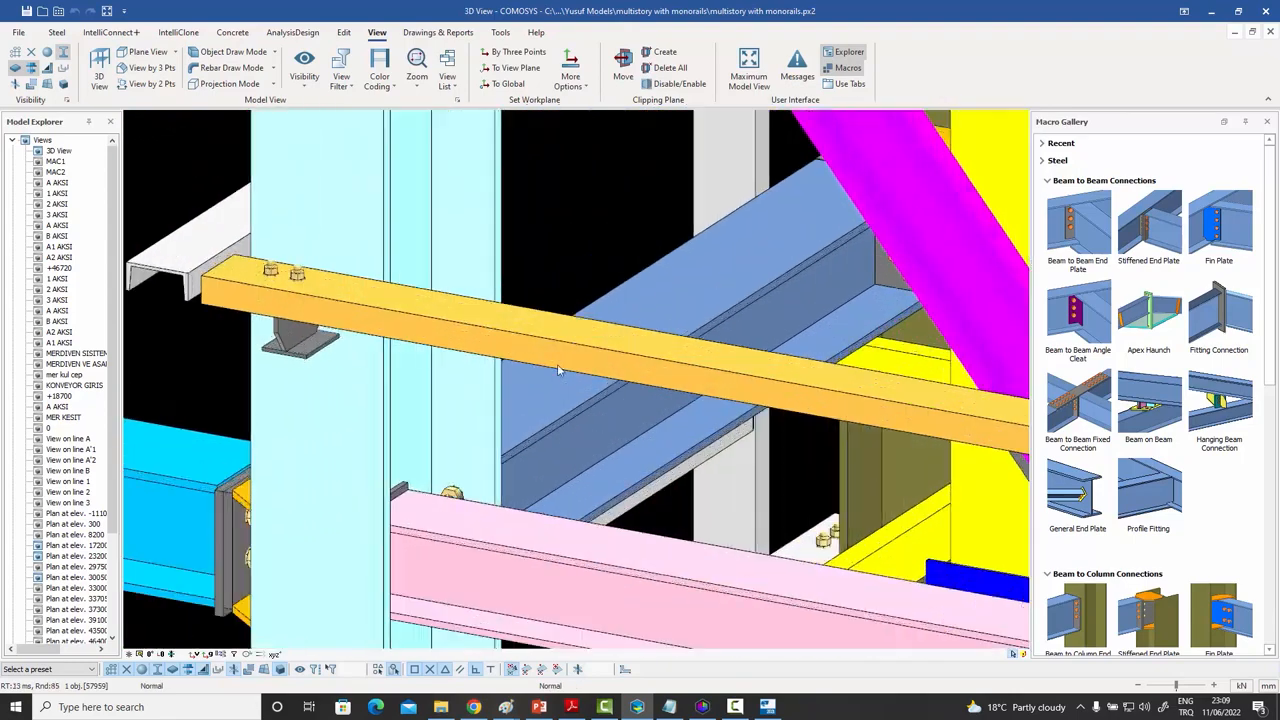
scroll(558, 369, "down", 7)
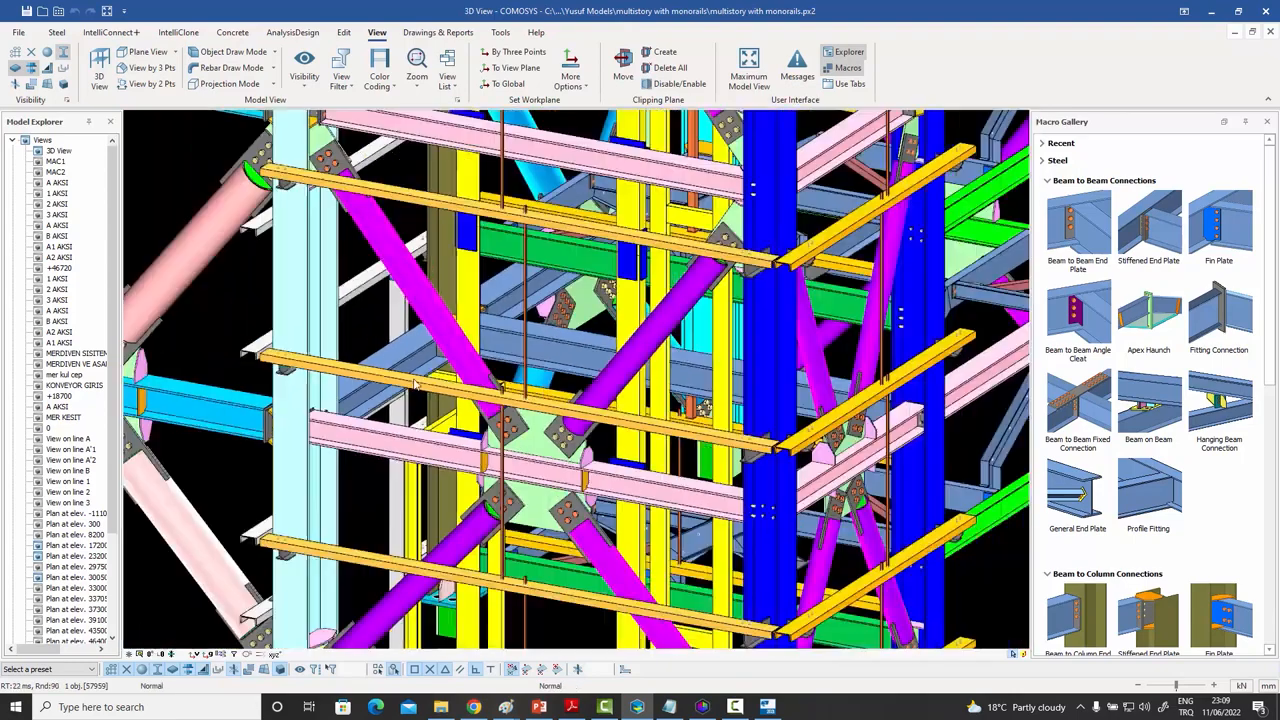
scroll(415, 384, "down", 4)
middle_click_drag(415, 384, 400, 450)
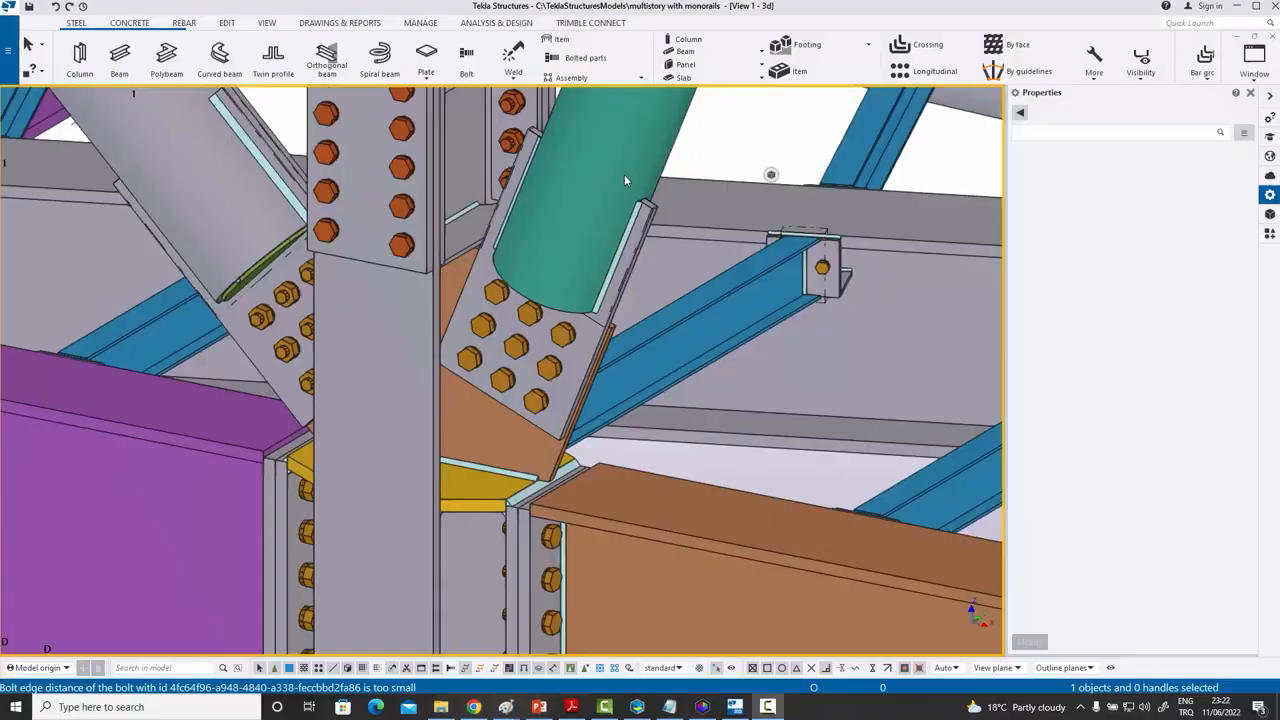
- Check the properties of the gusset-plate and column-plate welds on the teal round brace
scroll(645, 257, "up", 5)
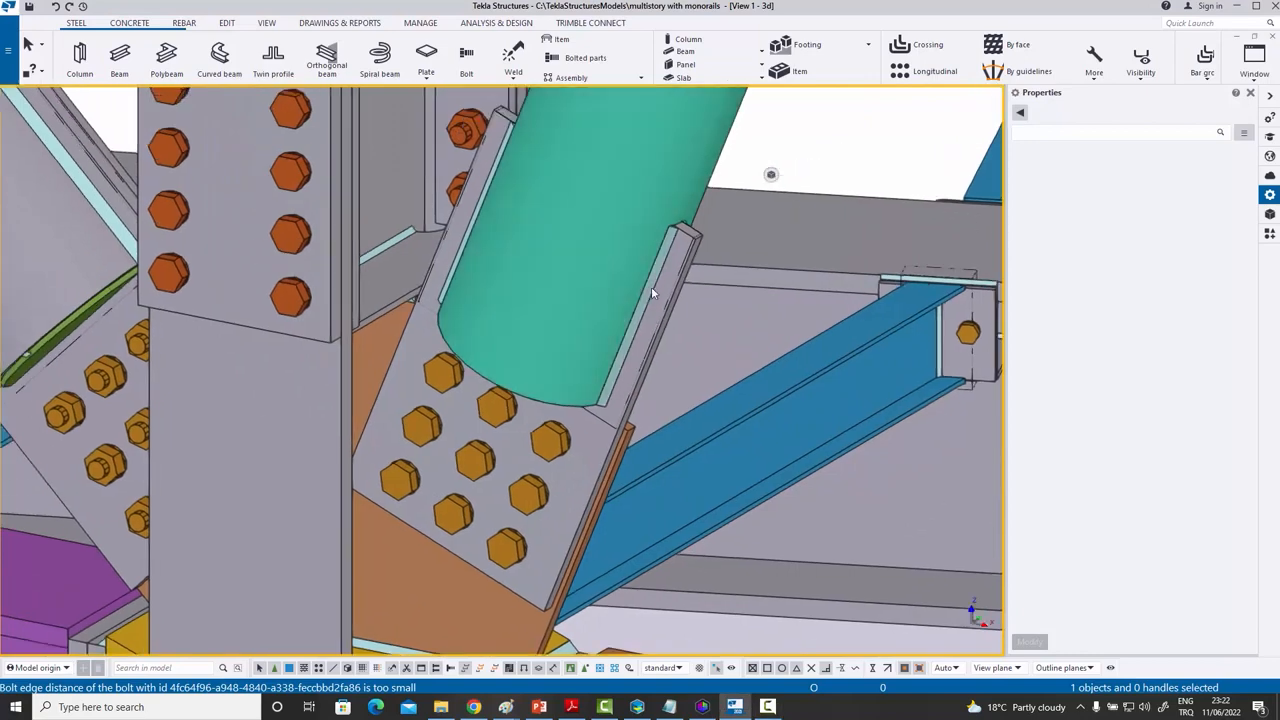
left_click(651, 294)
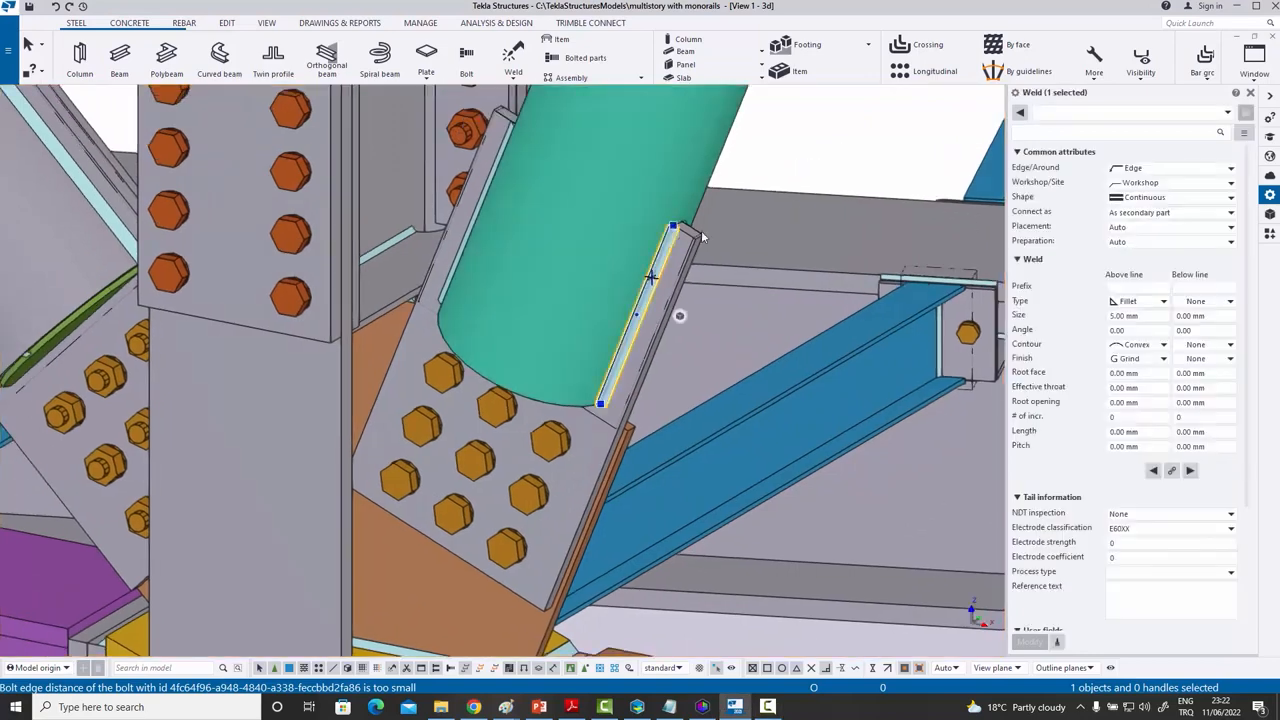
left_click(789, 162)
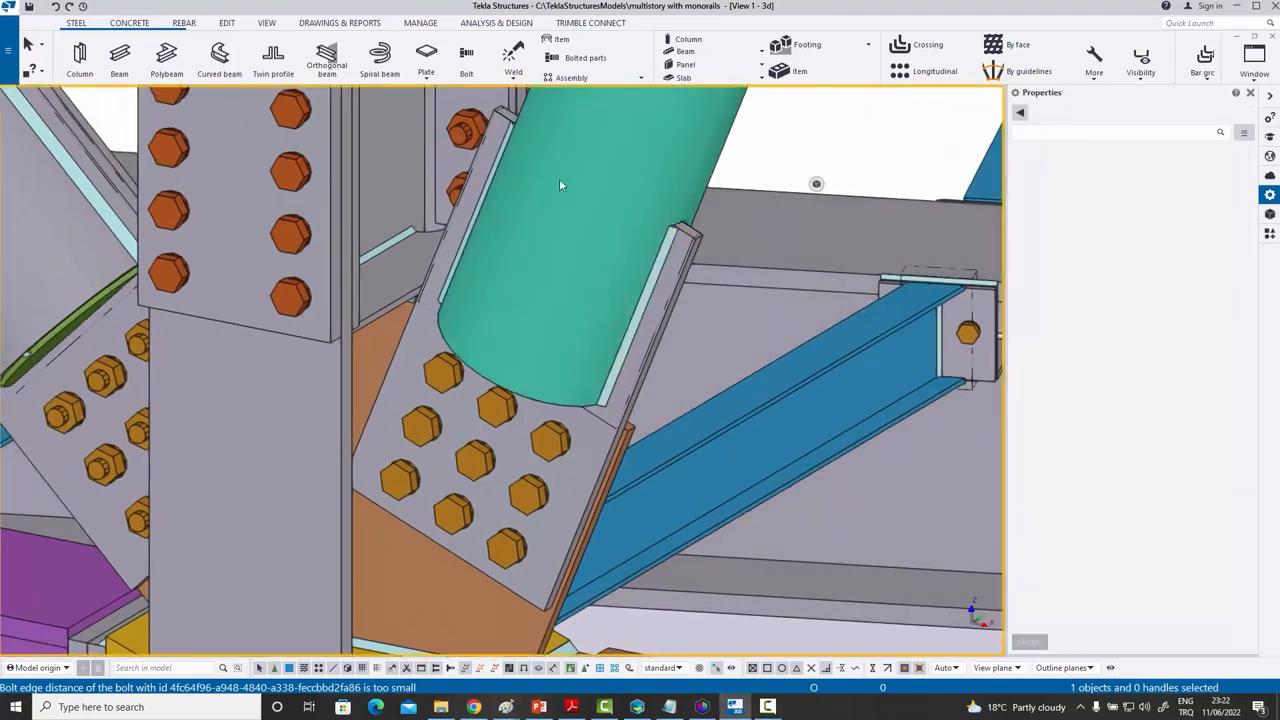
left_click(383, 248)
left_click(827, 157)
- Zoom out to view the complete imported steel tower
scroll(826, 160, "down", 2)
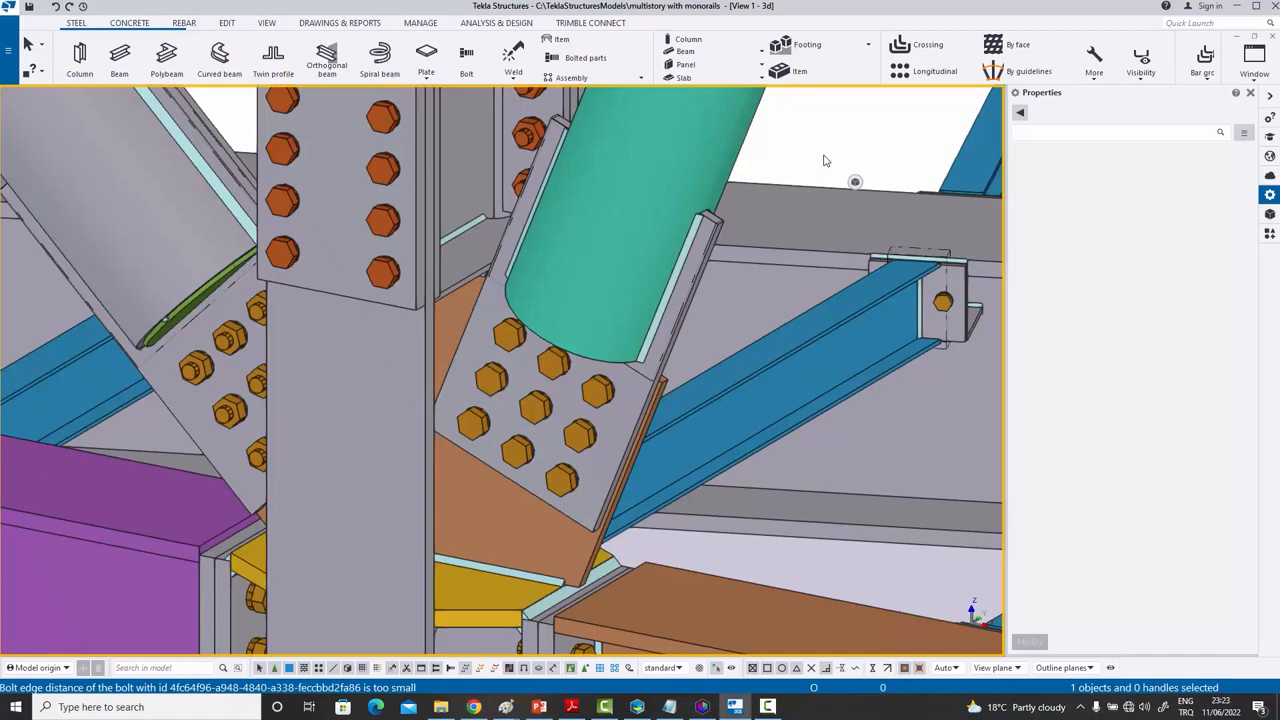
scroll(582, 250, "down", 6)
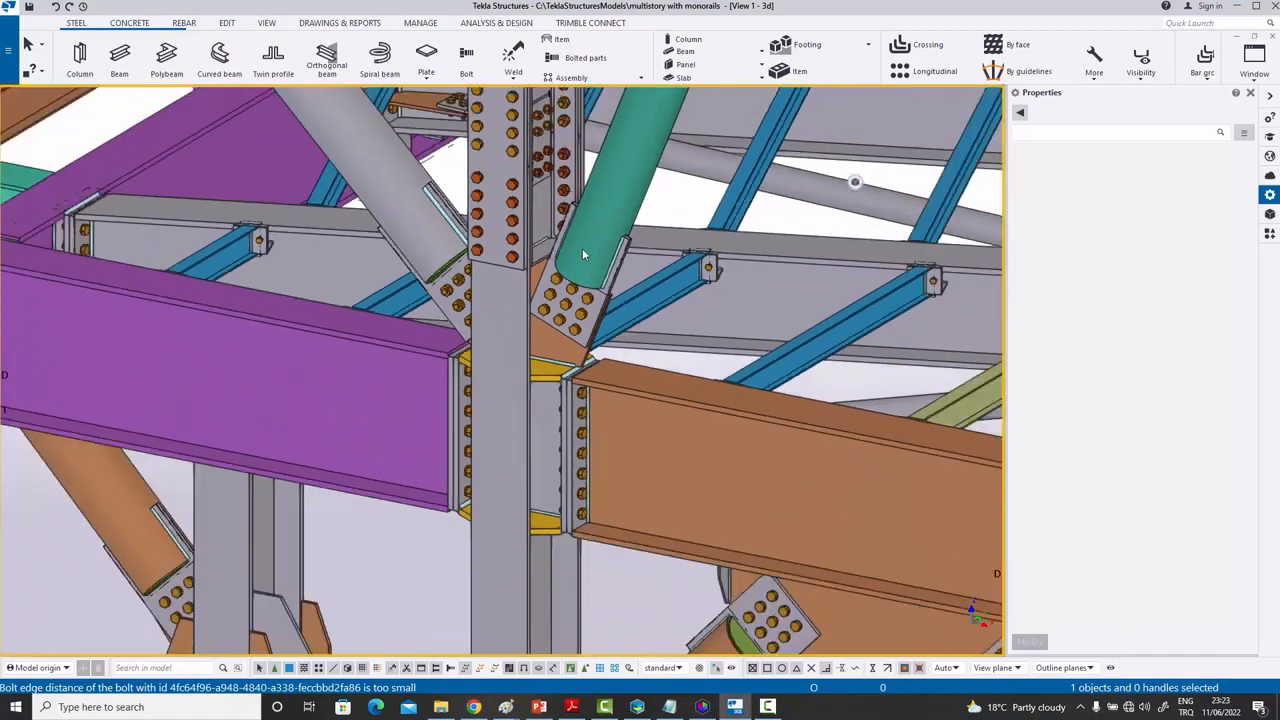
scroll(583, 254, "down", 8)
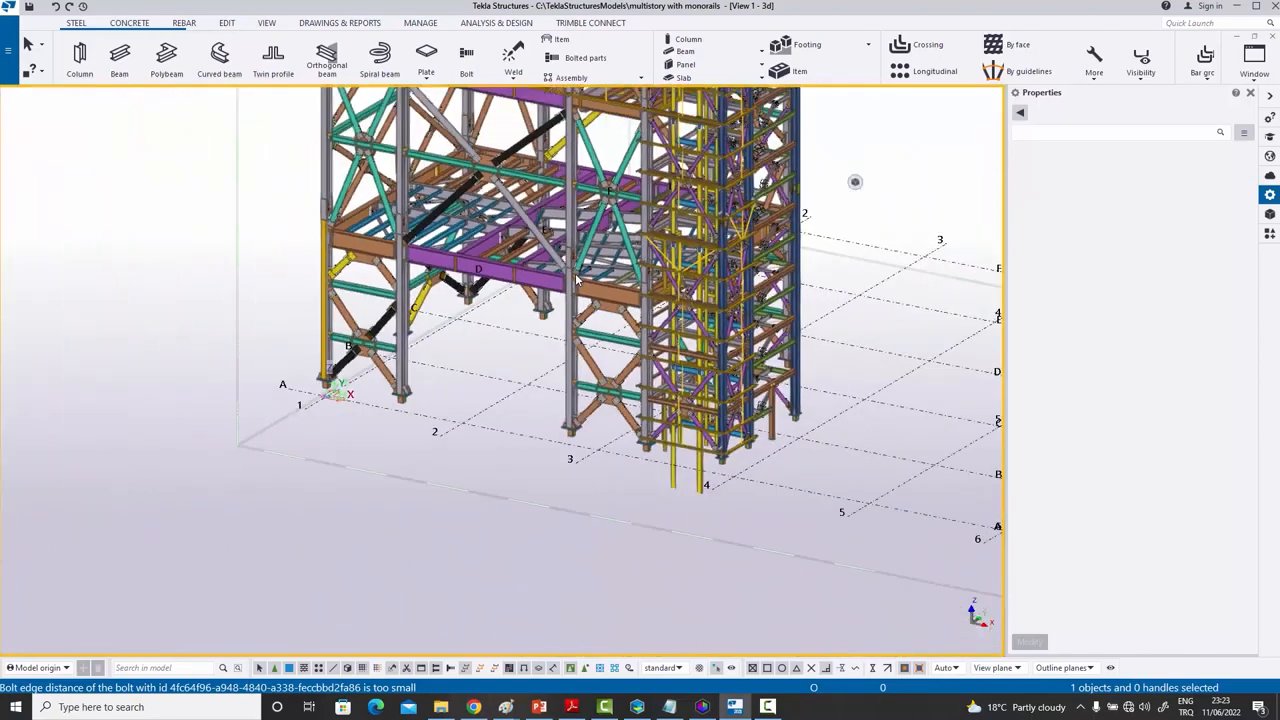
- View the tower's upper structure from afar, then zoom in on the bracing and floor framing
middle_click_drag(606, 272, 547, 400)
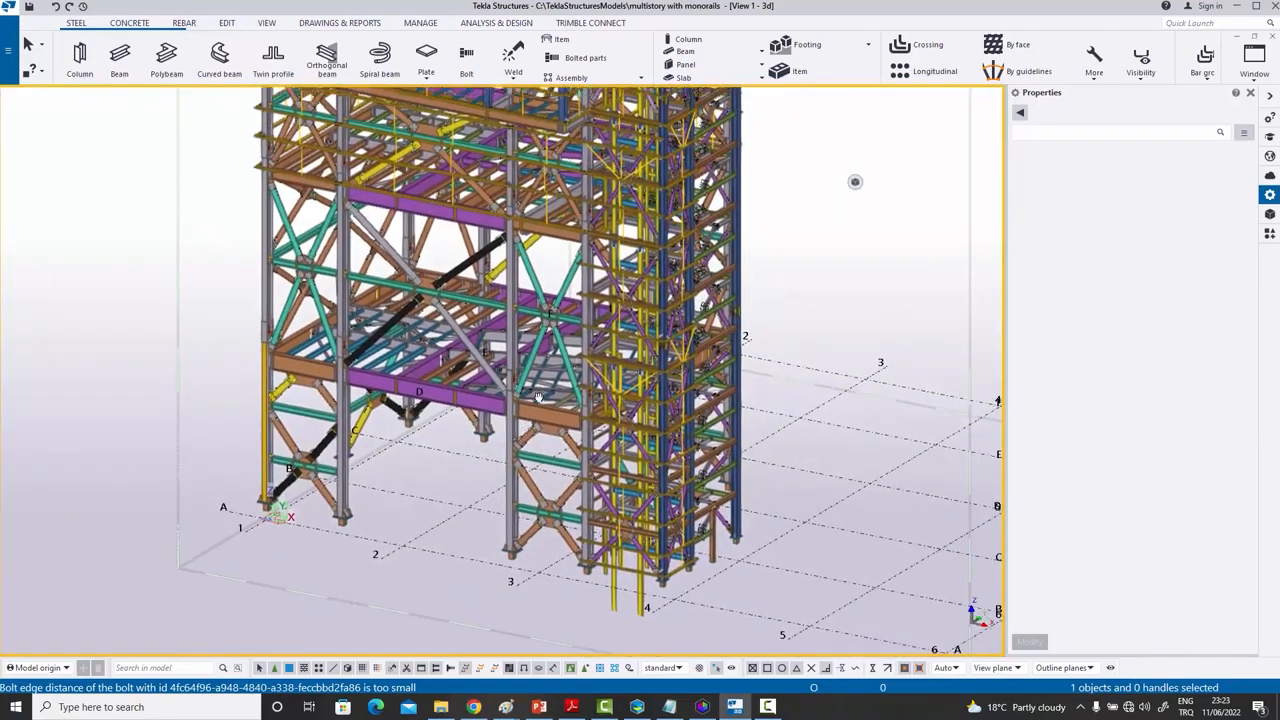
scroll(549, 400, "down", 2)
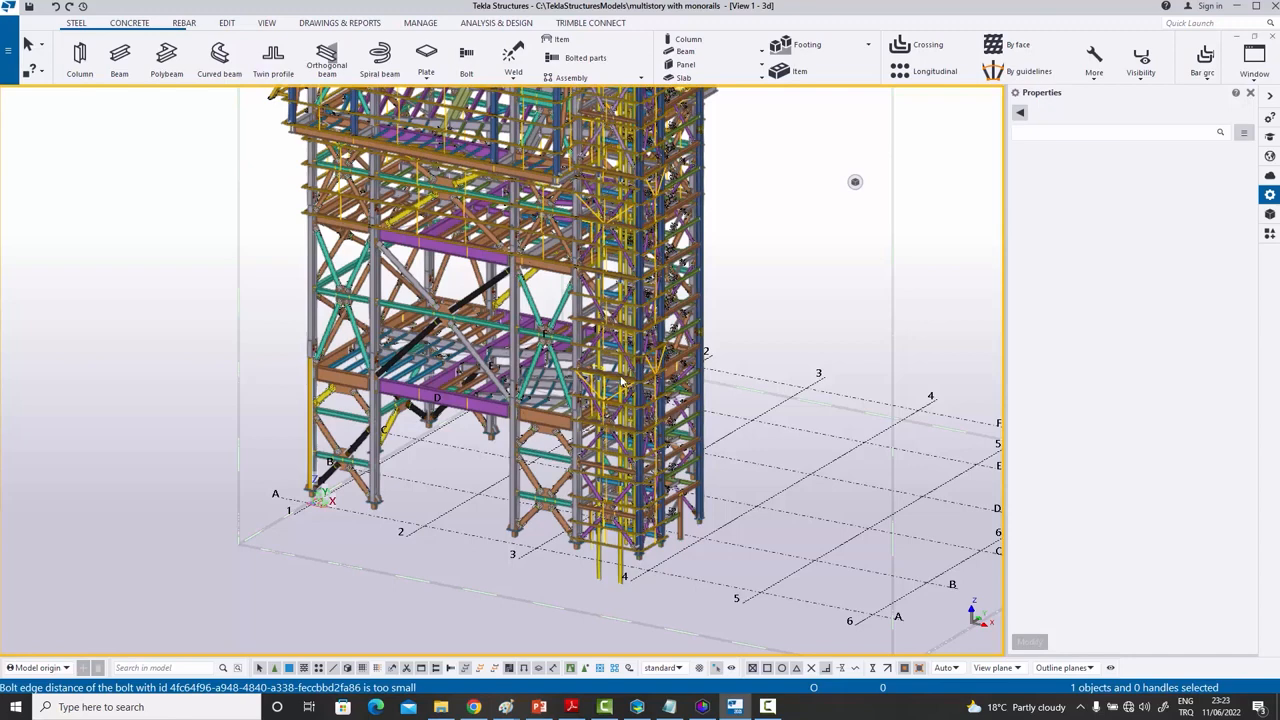
middle_click_drag(631, 332, 606, 386)
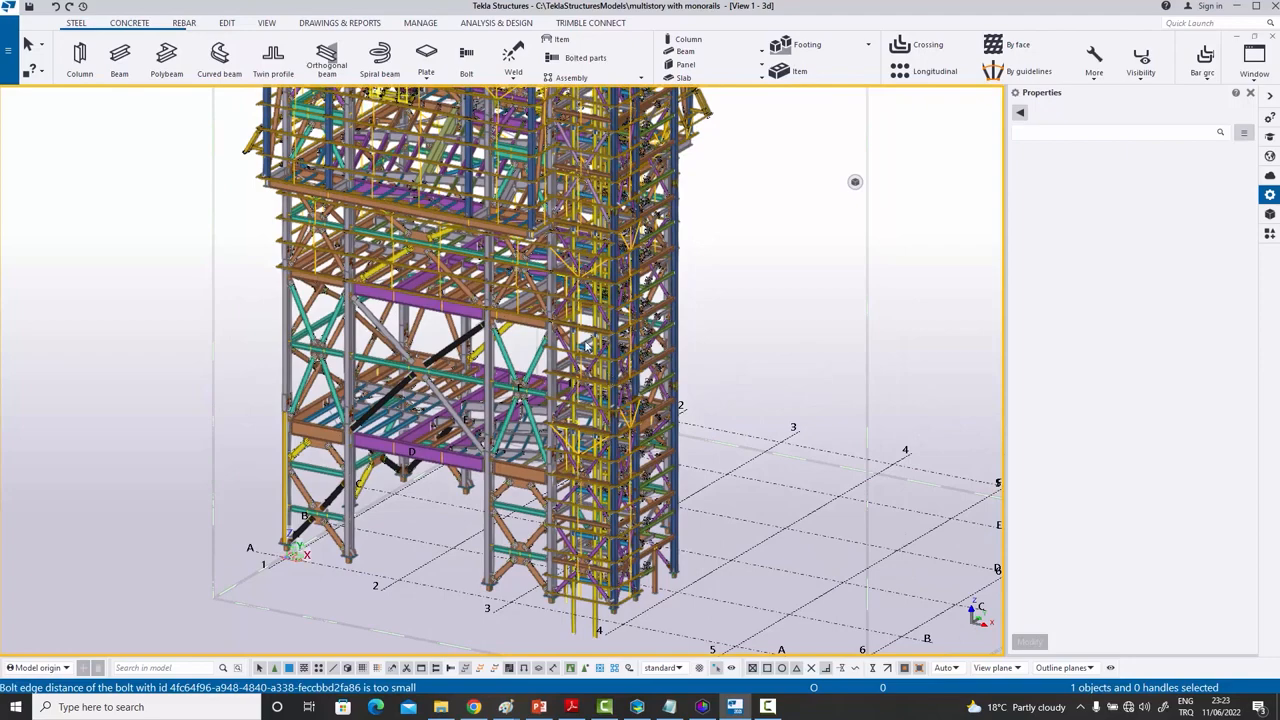
scroll(472, 388, "up", 4)
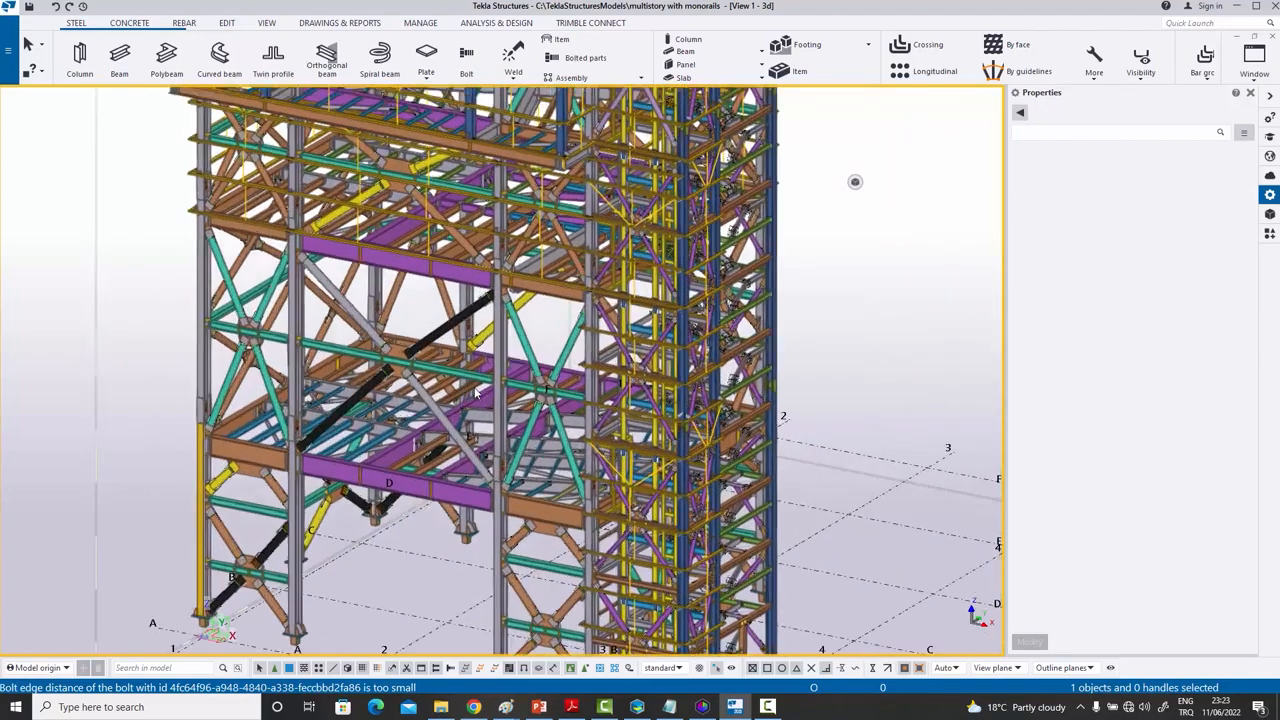
scroll(504, 392, "up", 2)
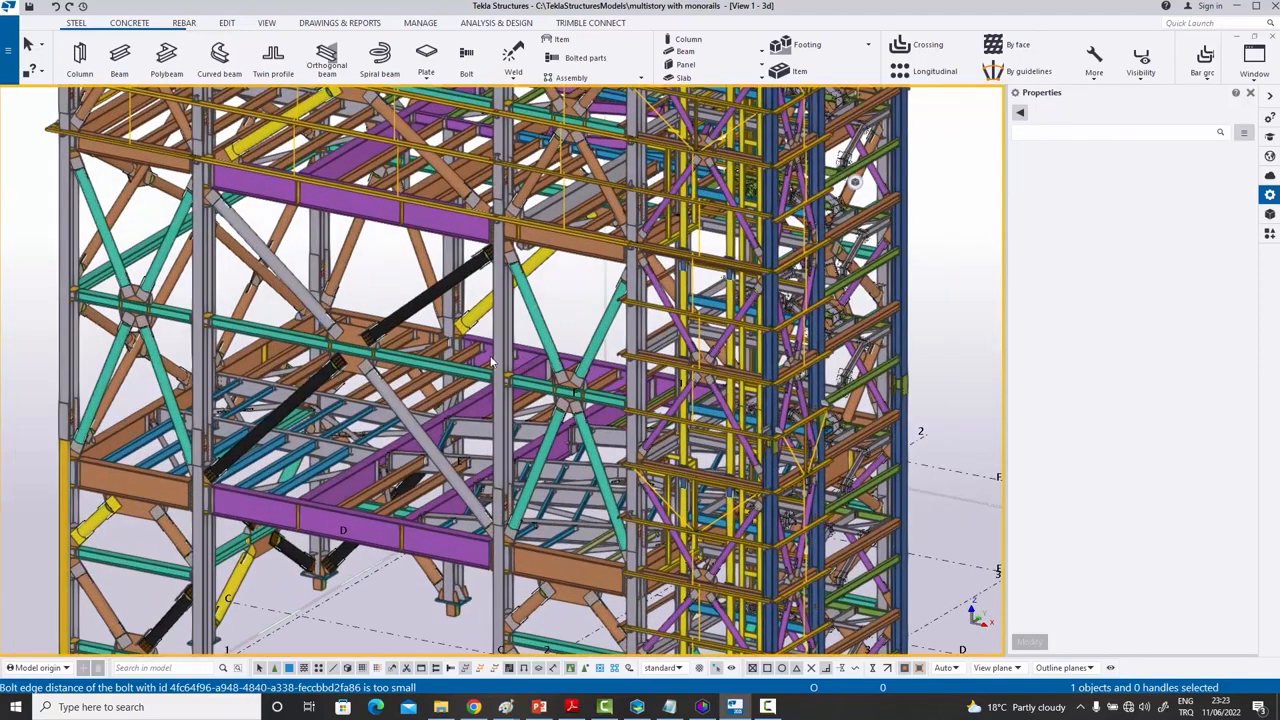
scroll(468, 345, "up", 5)
- Center the braced bays, zoom out, and drag a selection rectangle over the lower tower
middle_click_drag(436, 318, 507, 284)
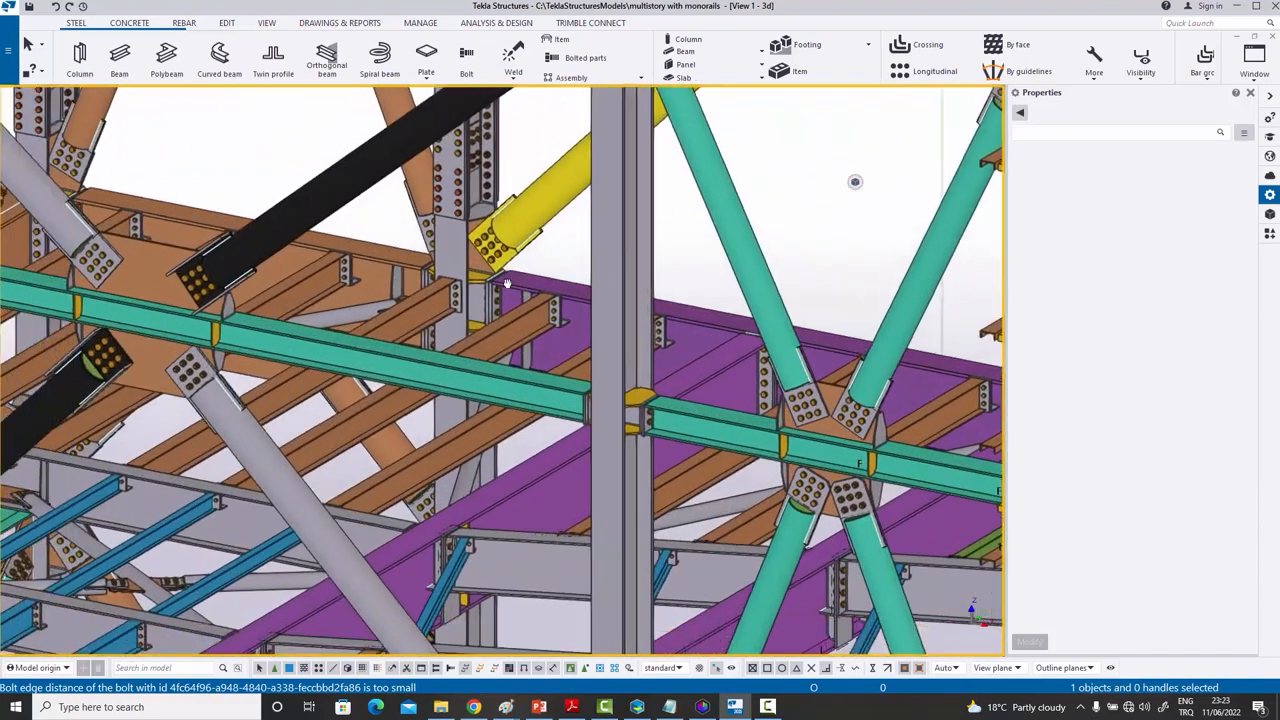
scroll(505, 285, "down", 8)
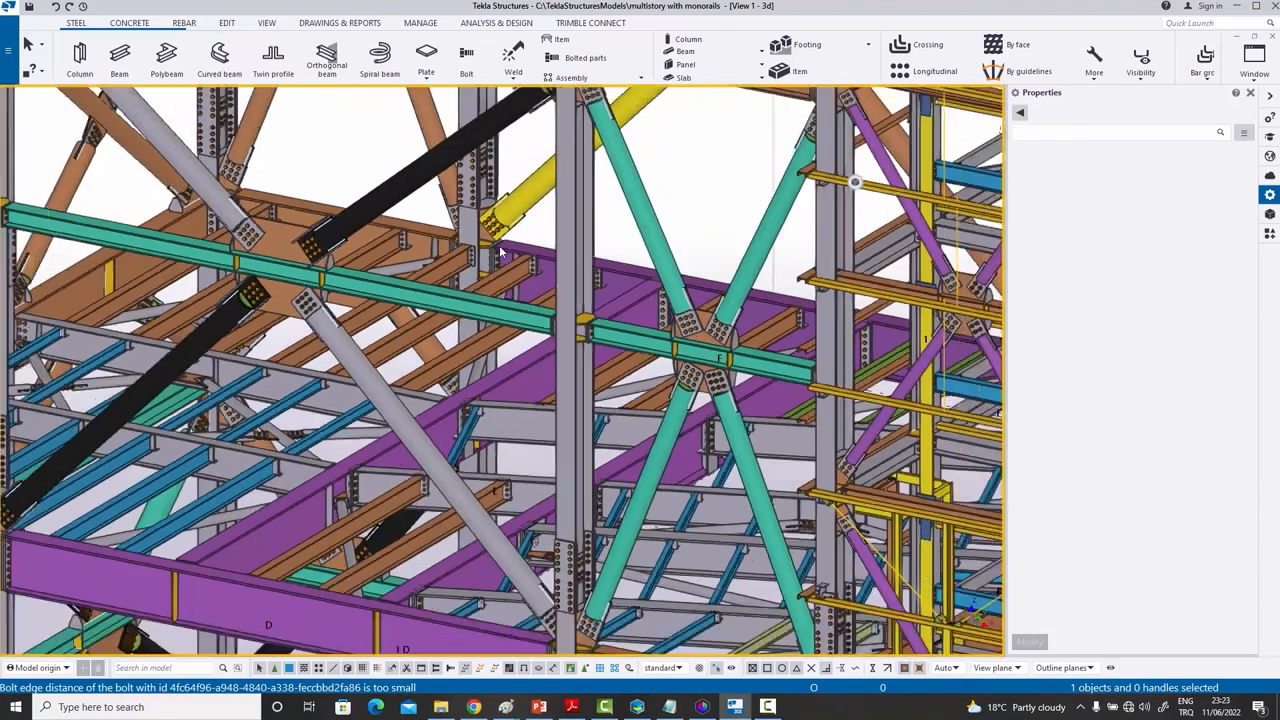
scroll(548, 283, "down", 4)
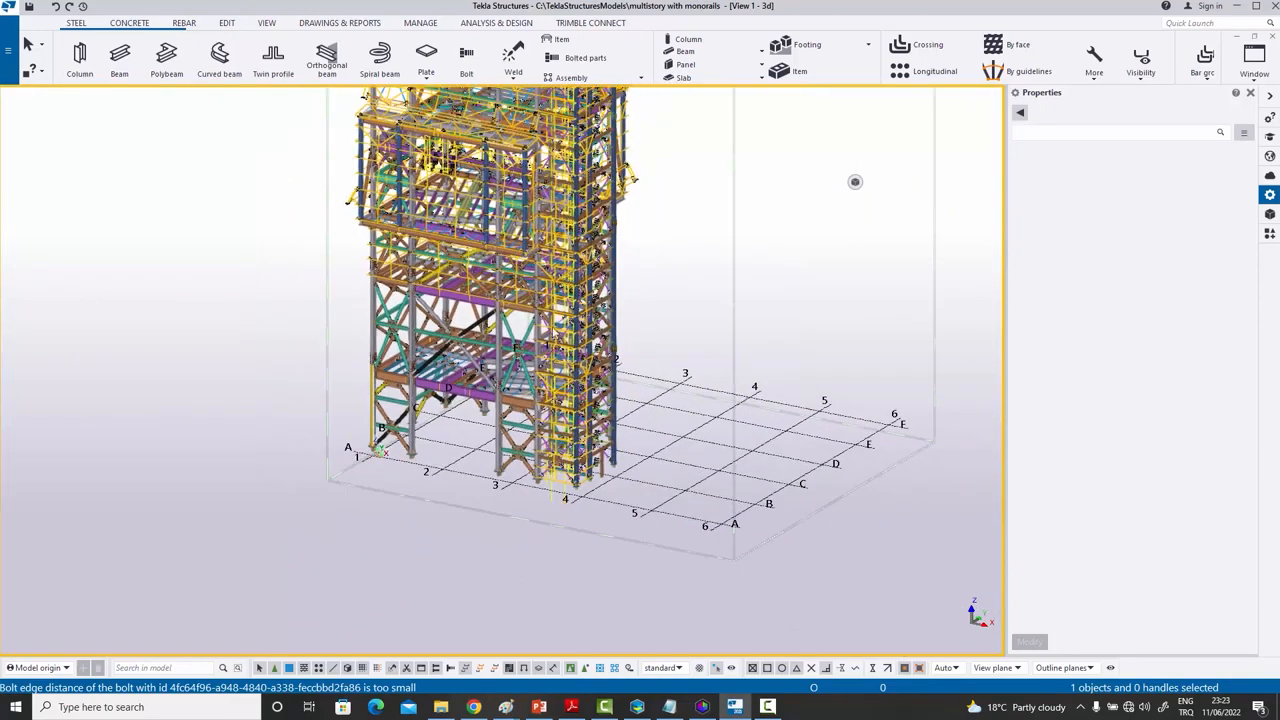
middle_click_drag(541, 304, 530, 387)
scroll(530, 387, "down", 2)
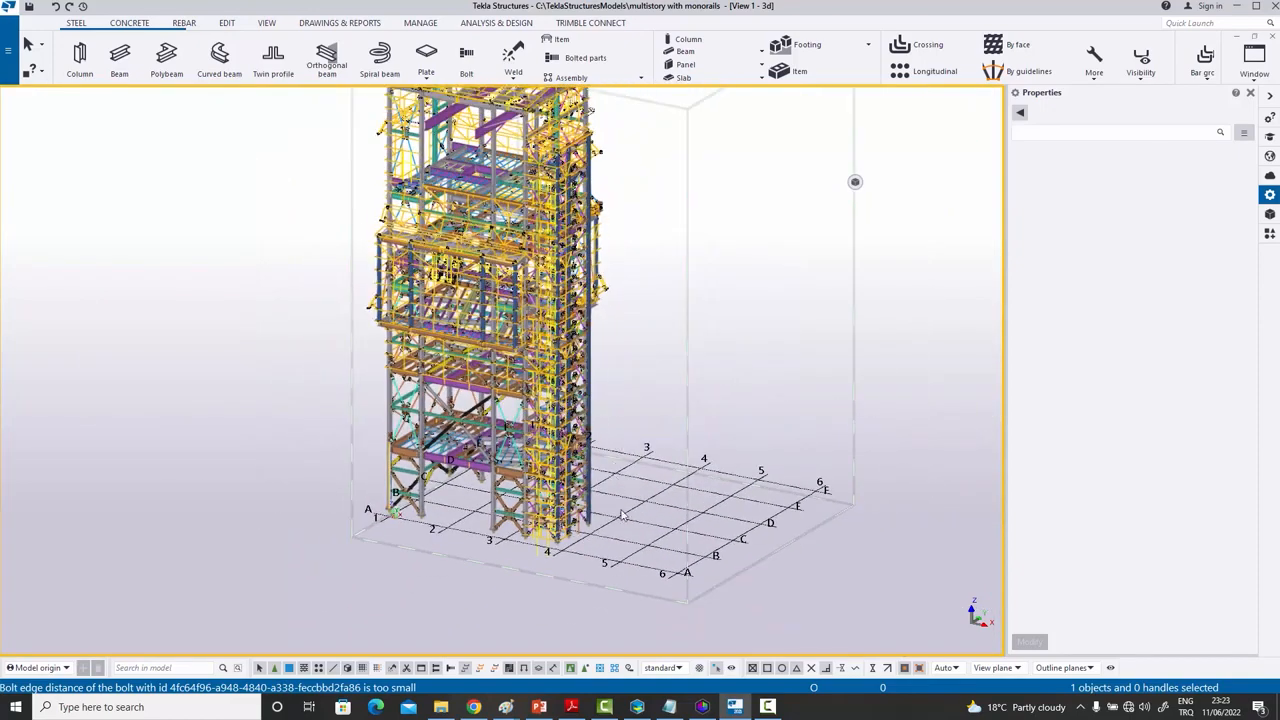
left_click_drag(634, 579, 378, 268)
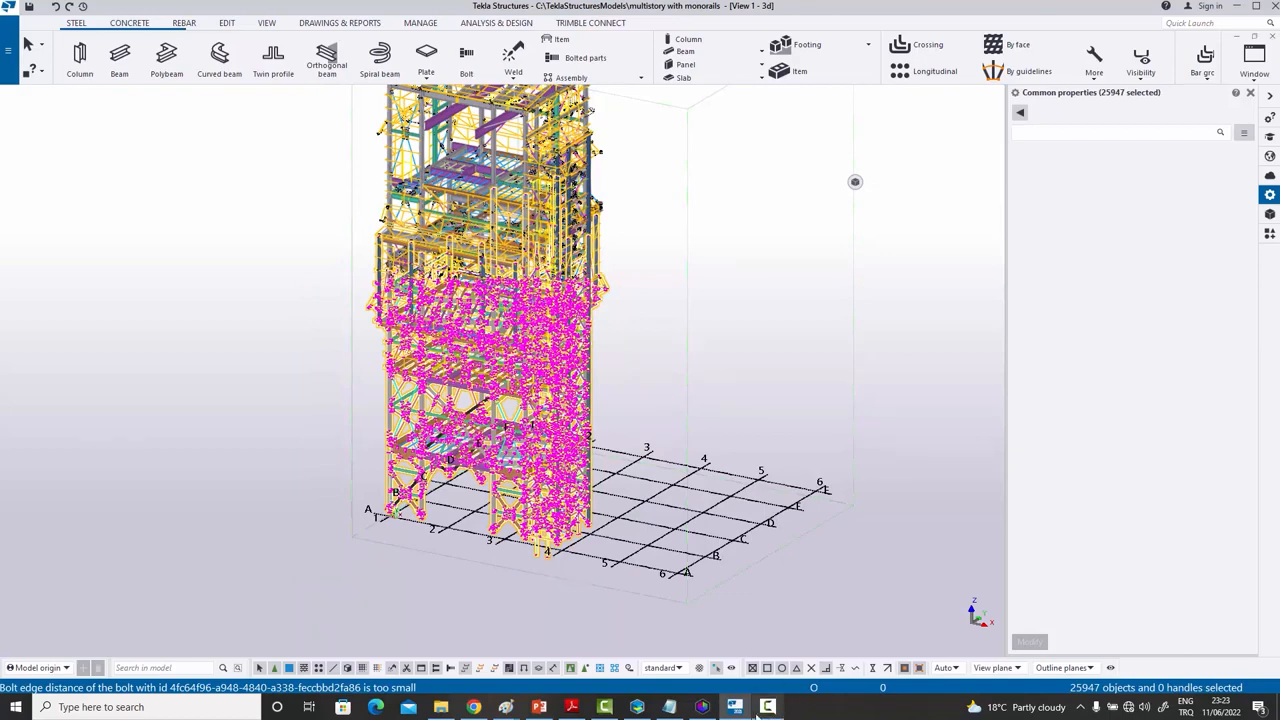
- Read the TeklaIO import log, minimize it, and return to COMOSYS
left_click(702, 707)
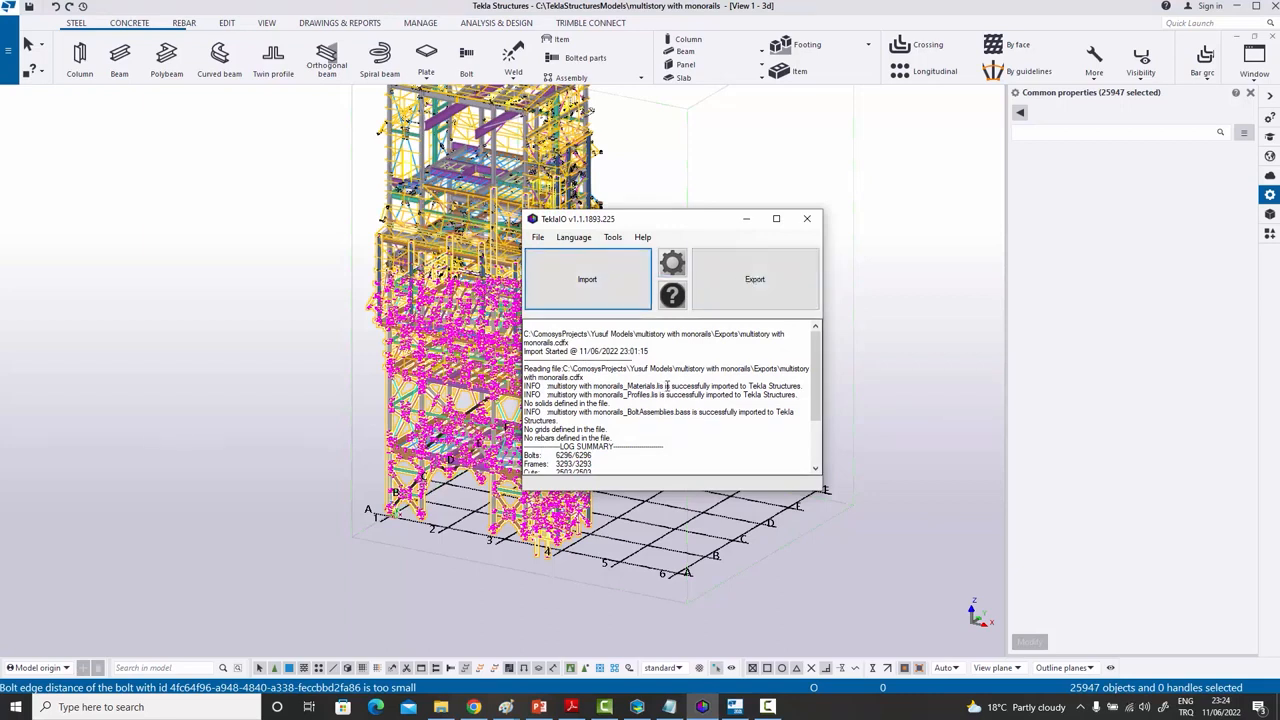
left_click(746, 218)
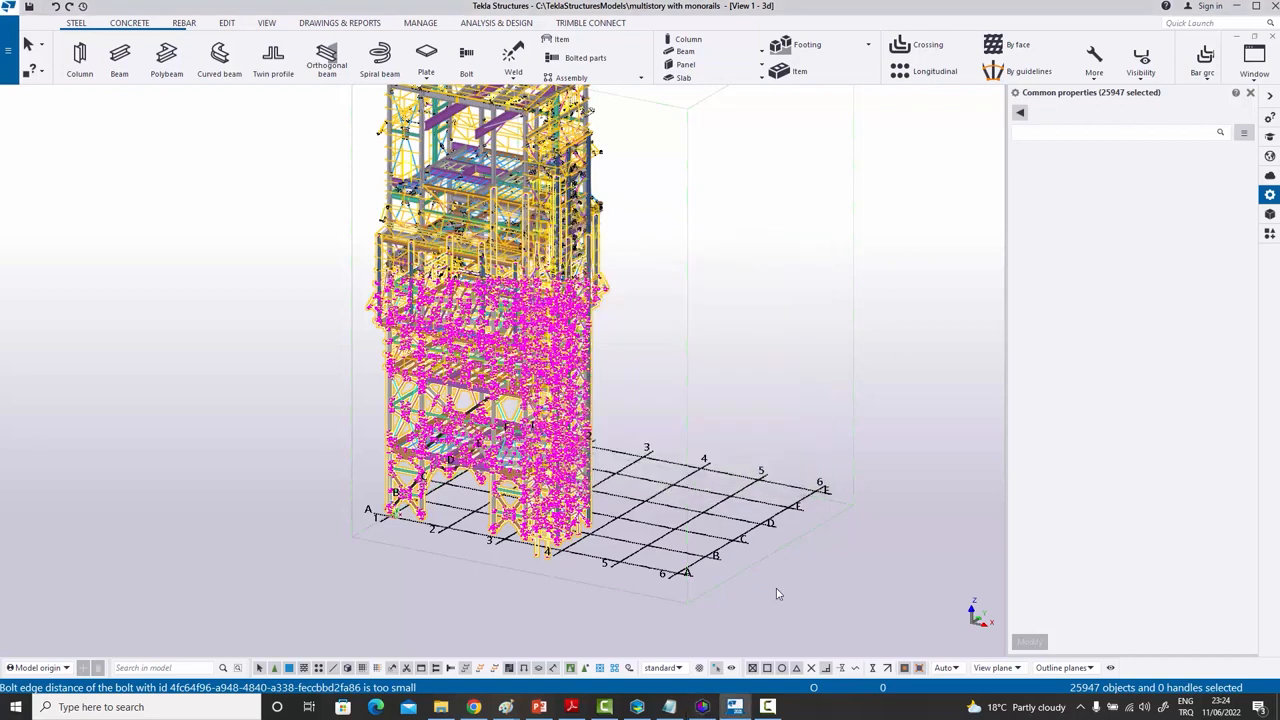
left_click(637, 707)
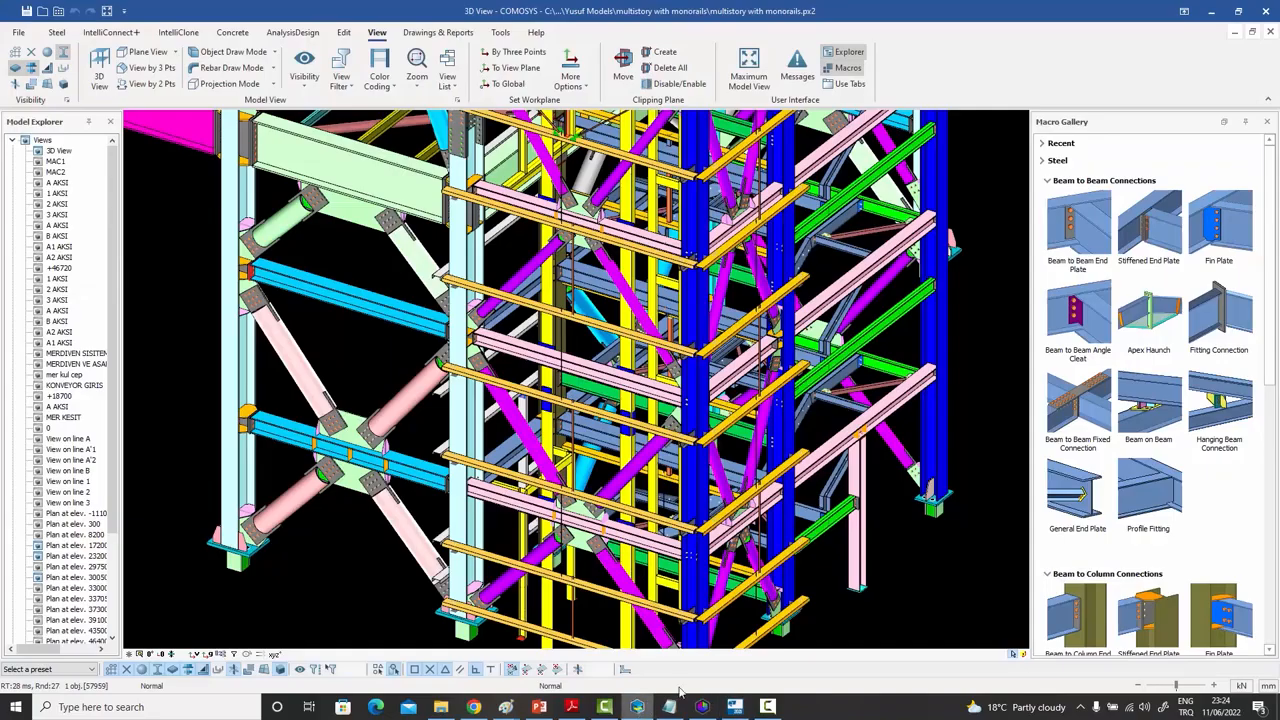
left_click(19, 33)
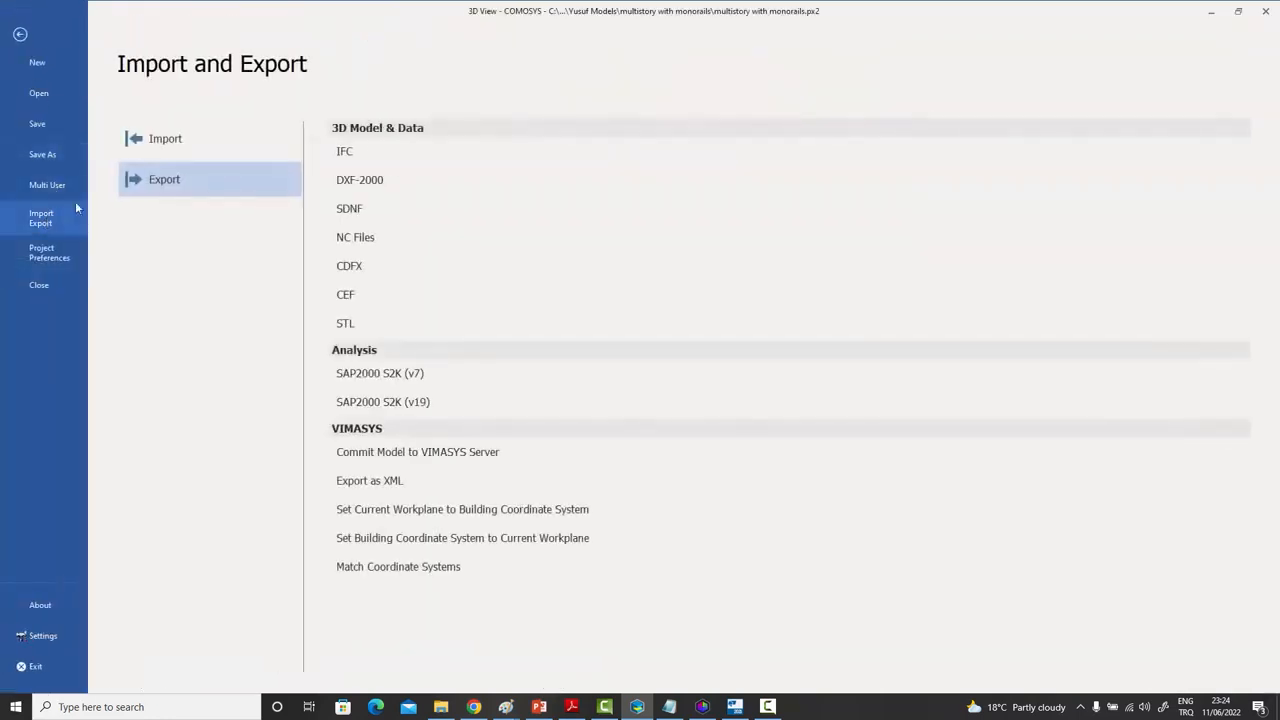
left_click(170, 142)
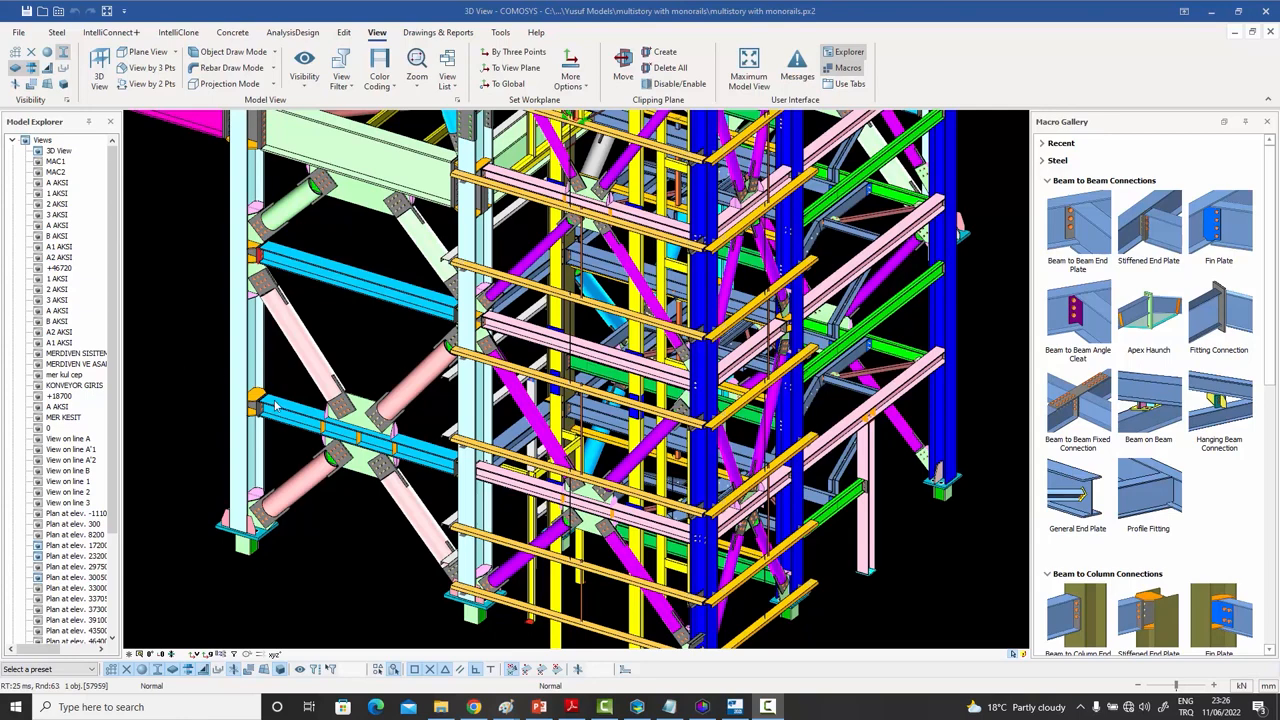
- Zoom out on the whole tower, select then clear the lower tower members, and fine-tune the view
scroll(277, 407, "down", 5)
middle_click_drag(490, 382, 558, 448)
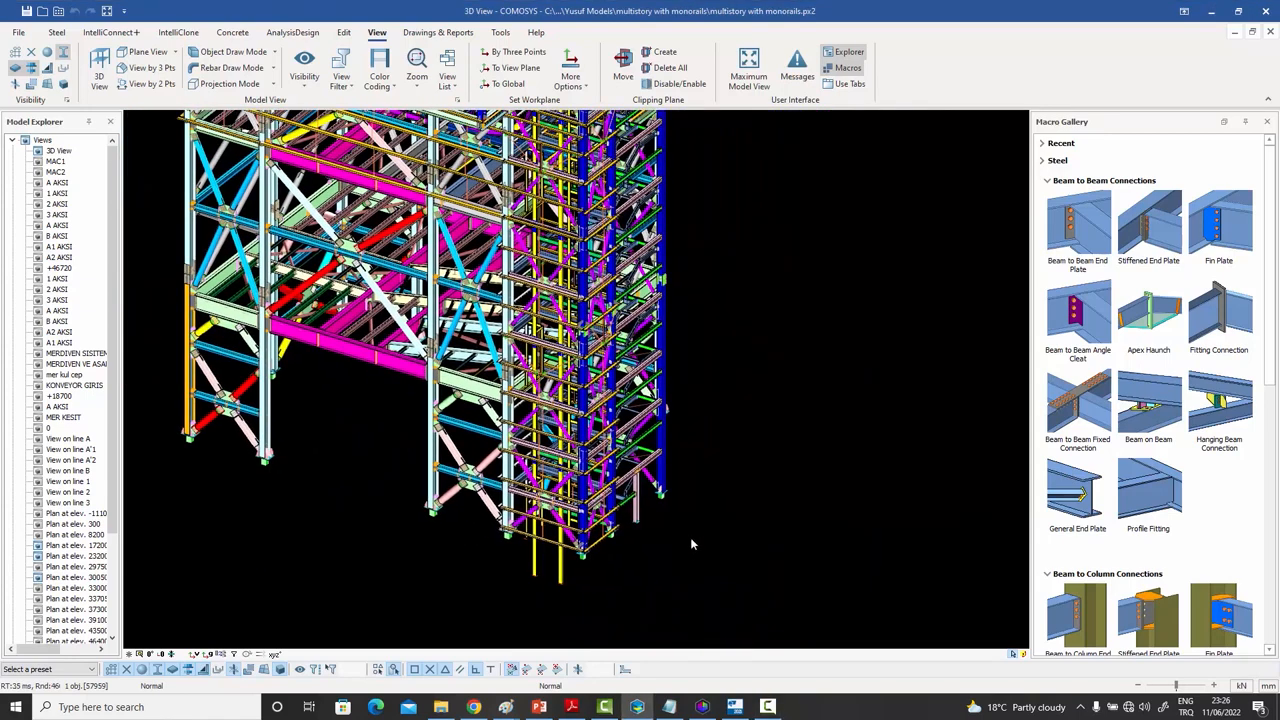
left_click_drag(700, 564, 464, 416)
left_click(734, 426)
middle_click_drag(697, 394, 713, 422)
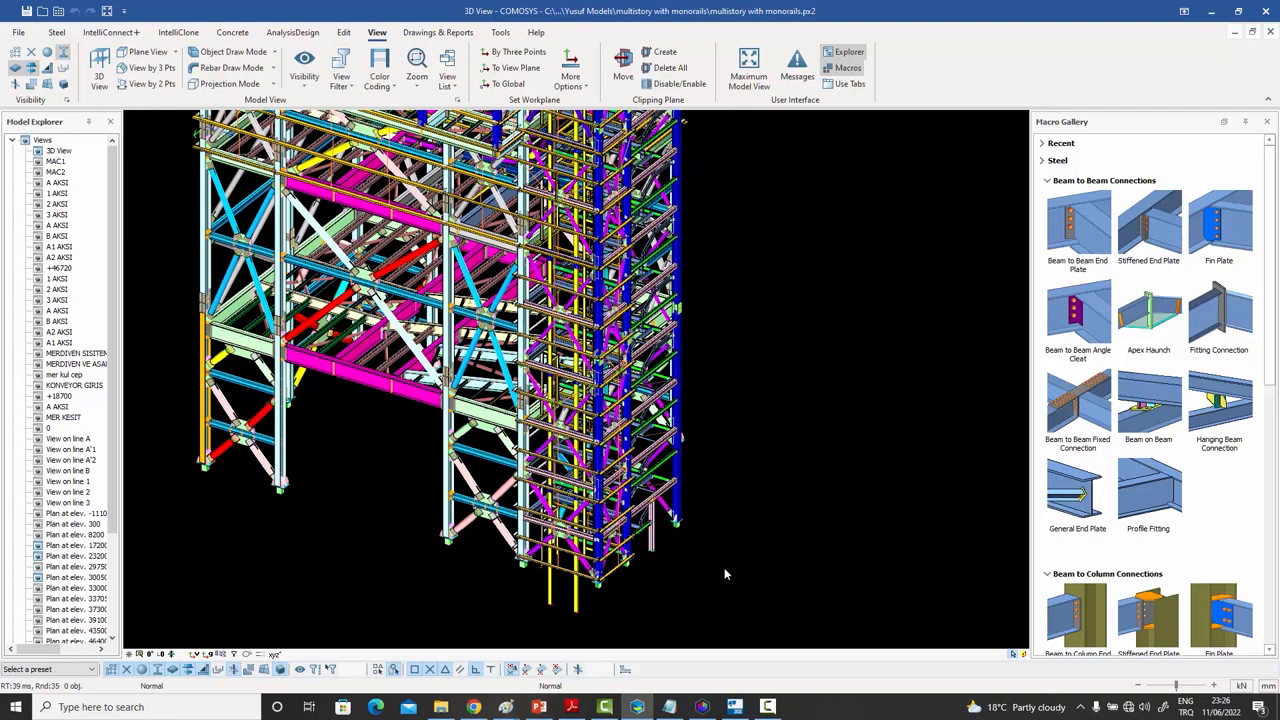
middle_click_drag(688, 563, 728, 562)
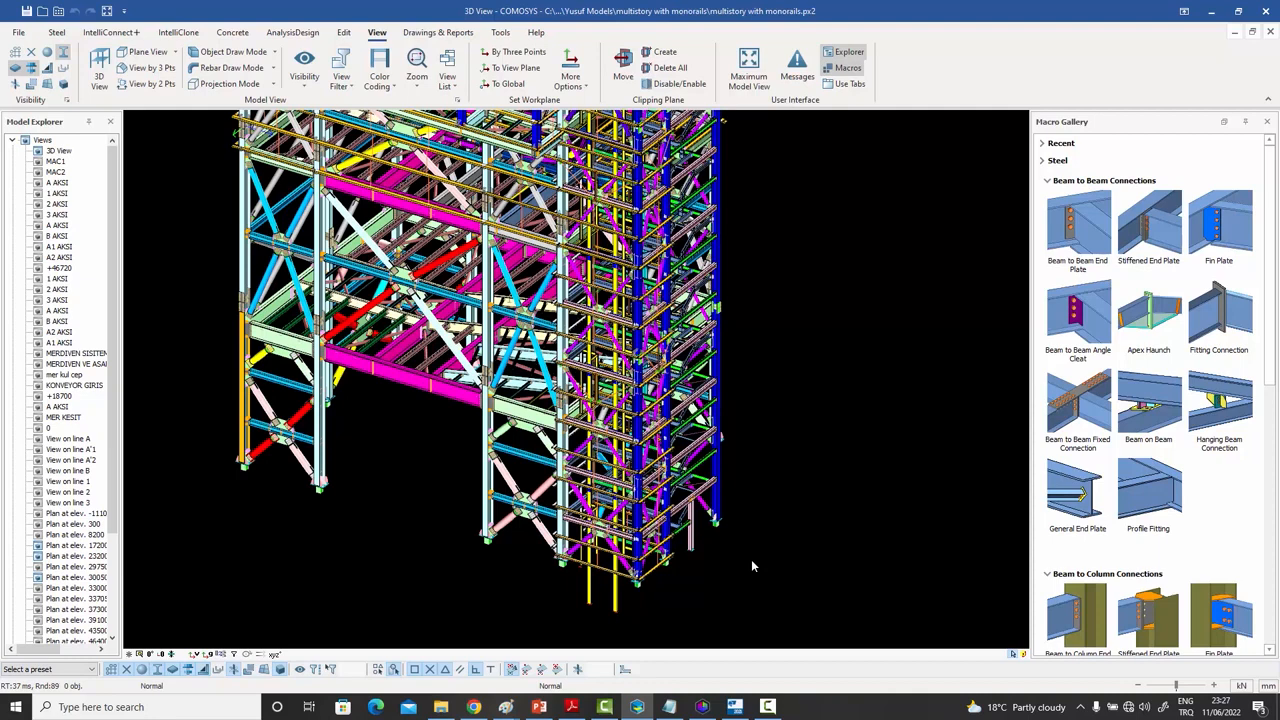
middle_click_drag(752, 561, 762, 565)
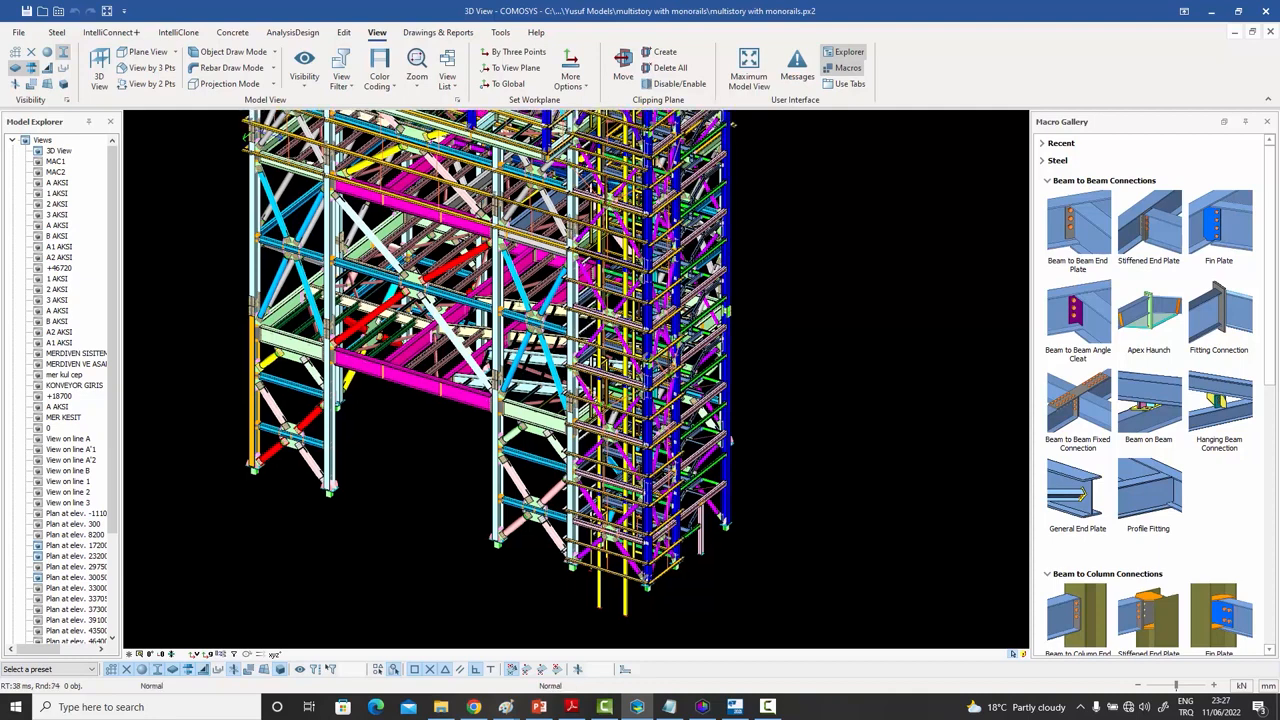